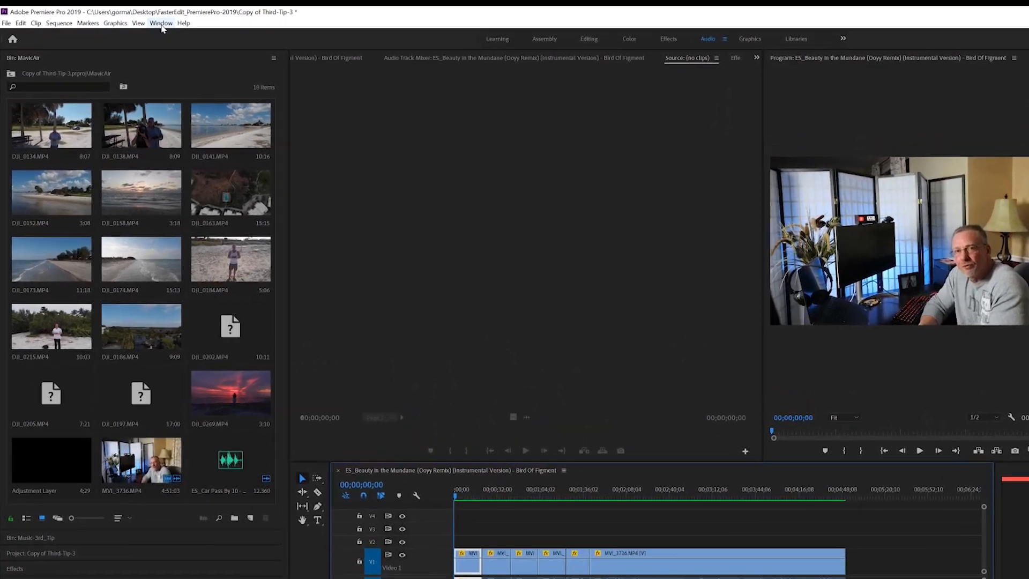
Tag the first clip on audio track 1 as Dialogue in Essential Sound and expand its Loudness settings
click(179, 24)
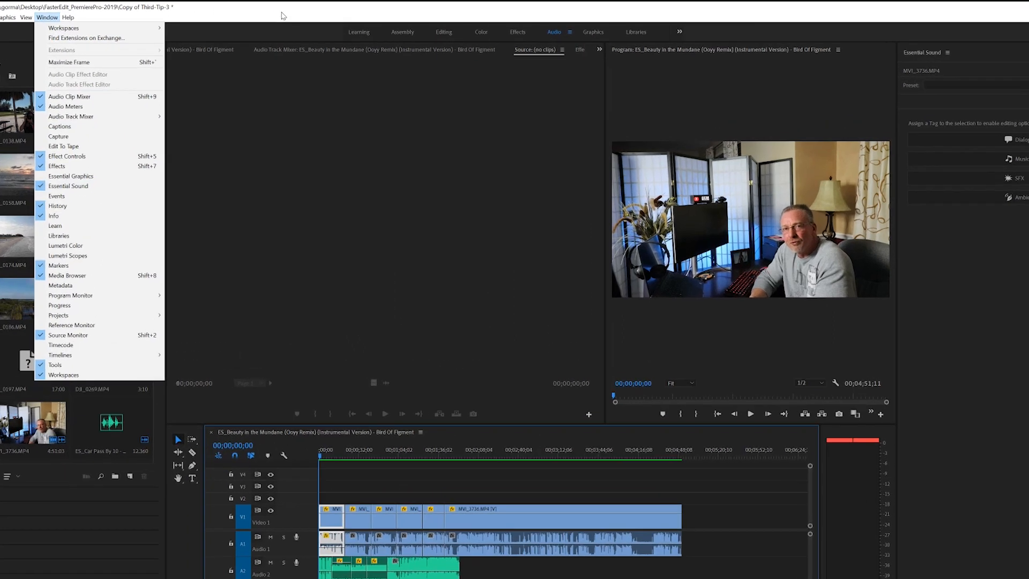
click(319, 15)
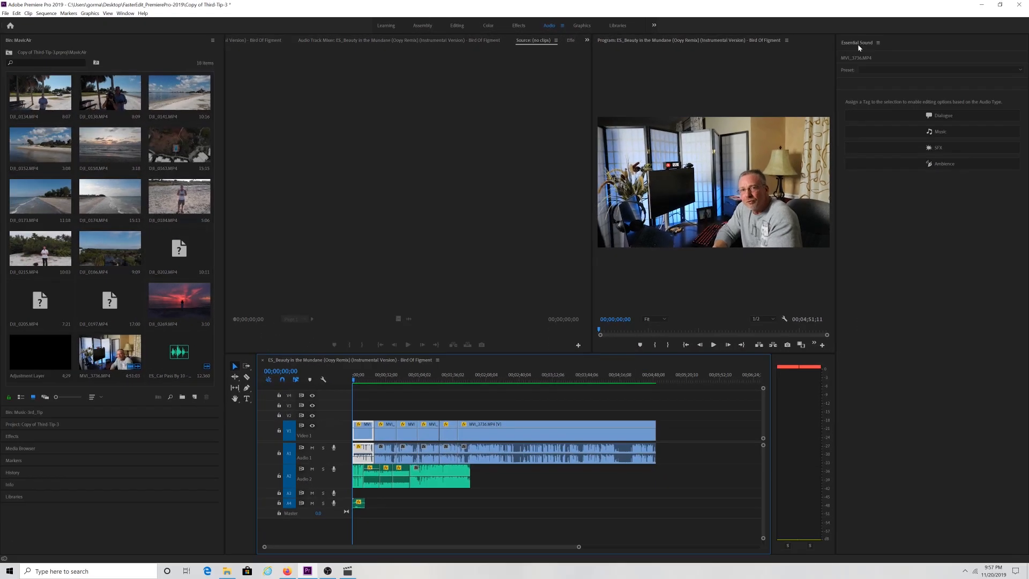
click(379, 451)
click(368, 452)
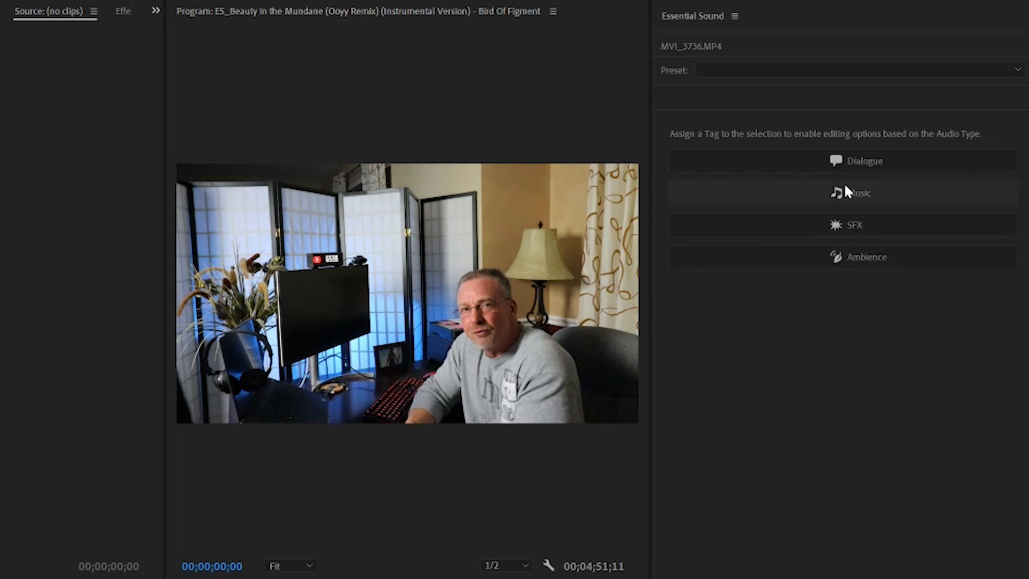
click(840, 170)
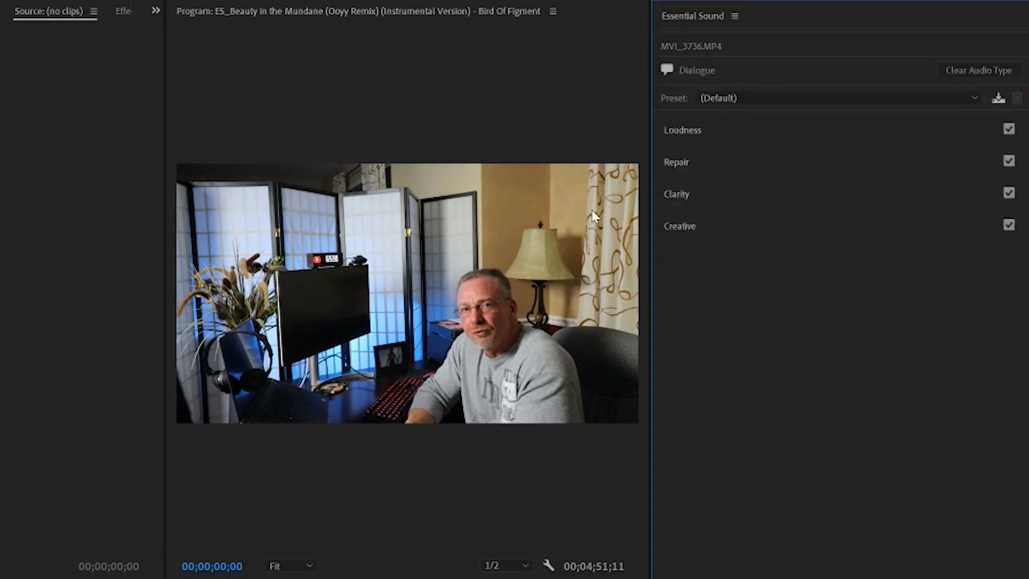
click(950, 70)
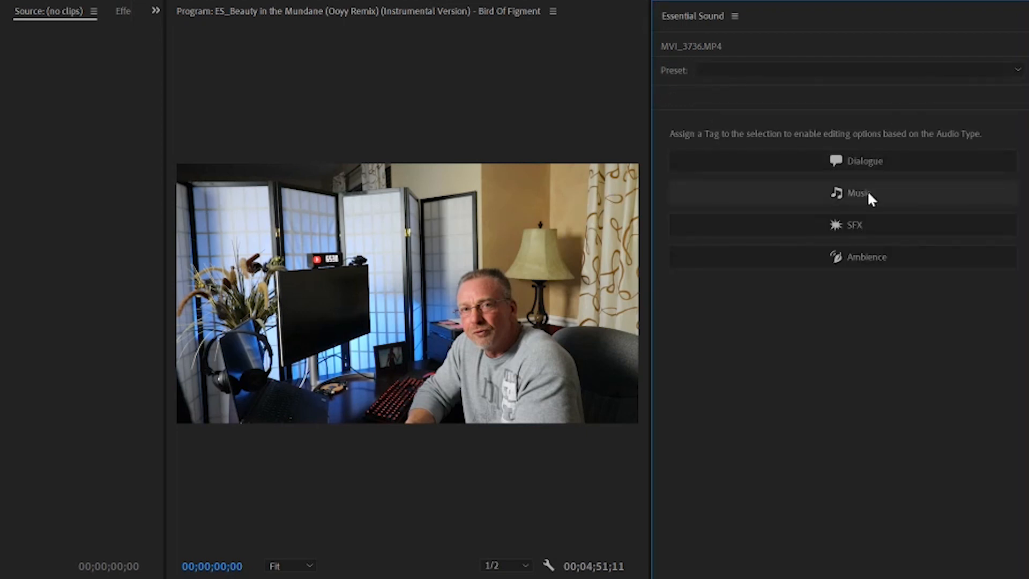
click(870, 155)
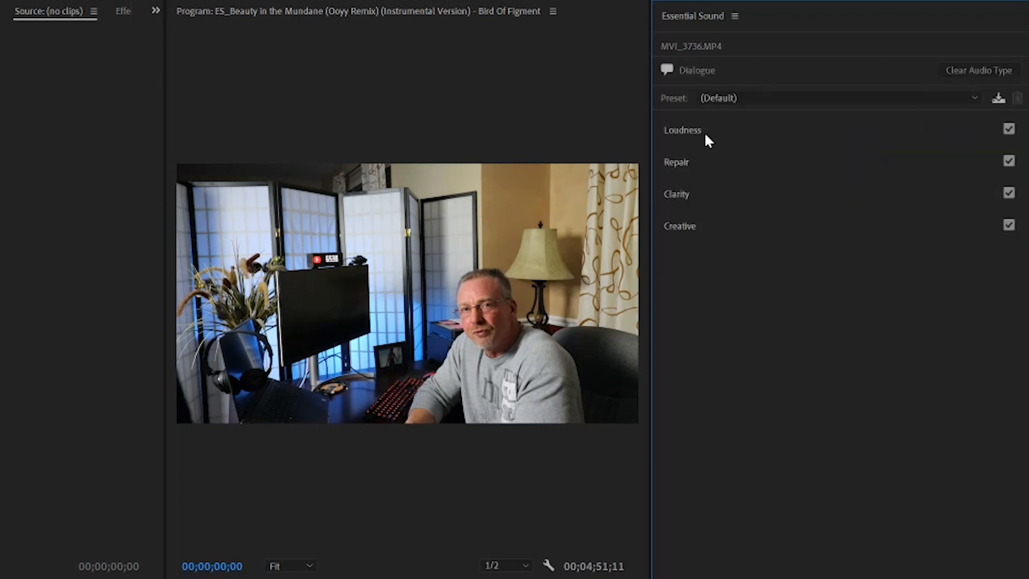
click(680, 136)
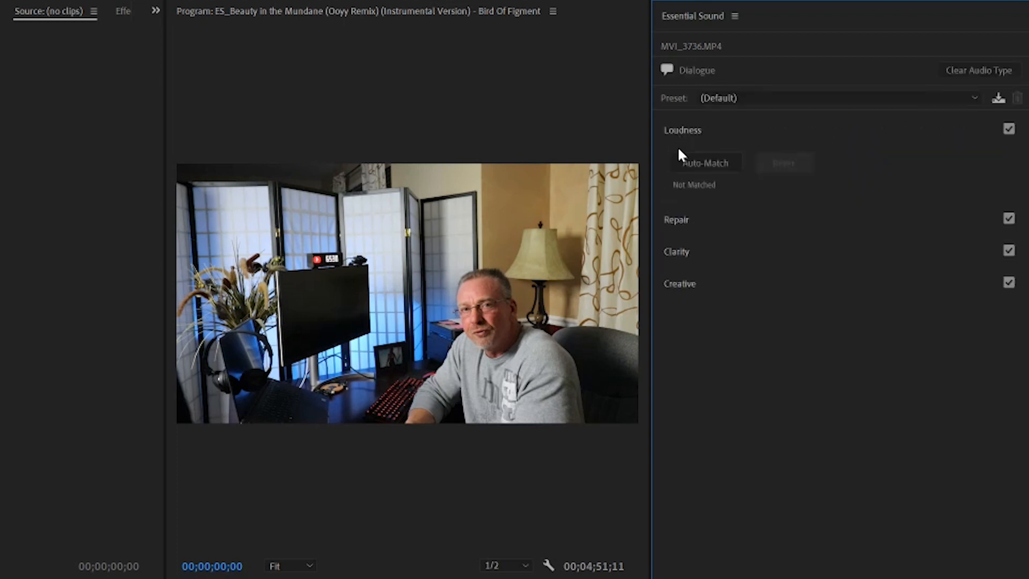
click(683, 221)
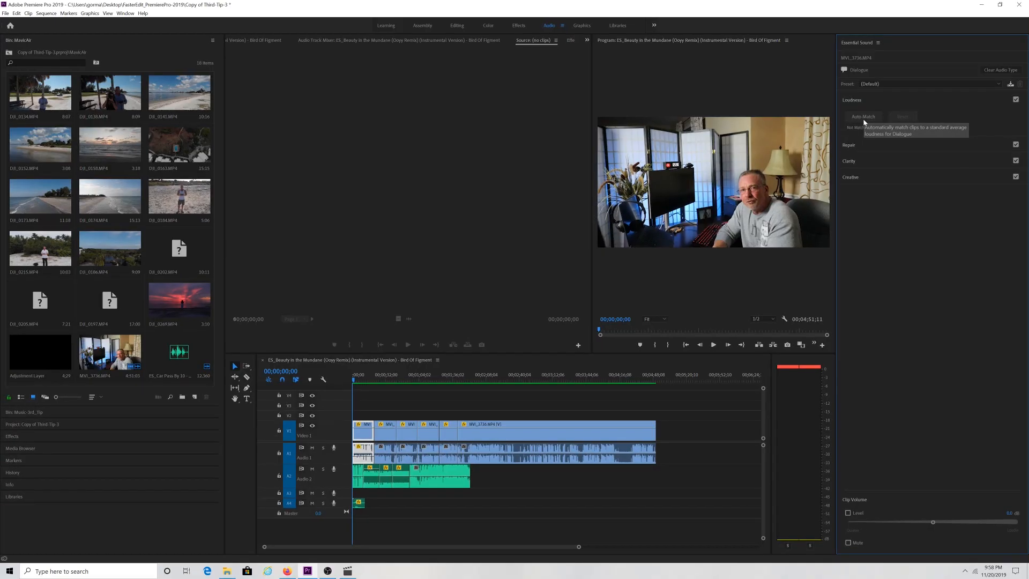
Assign the Dialogue type to all clips on audio track 1 and auto-match their loudness
drag(678, 463, 370, 453)
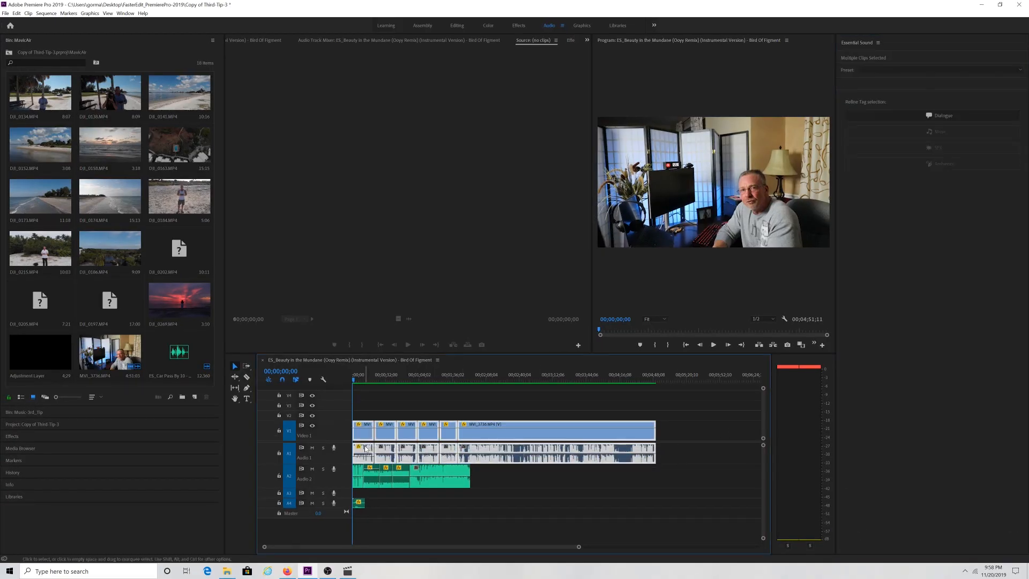
click(945, 116)
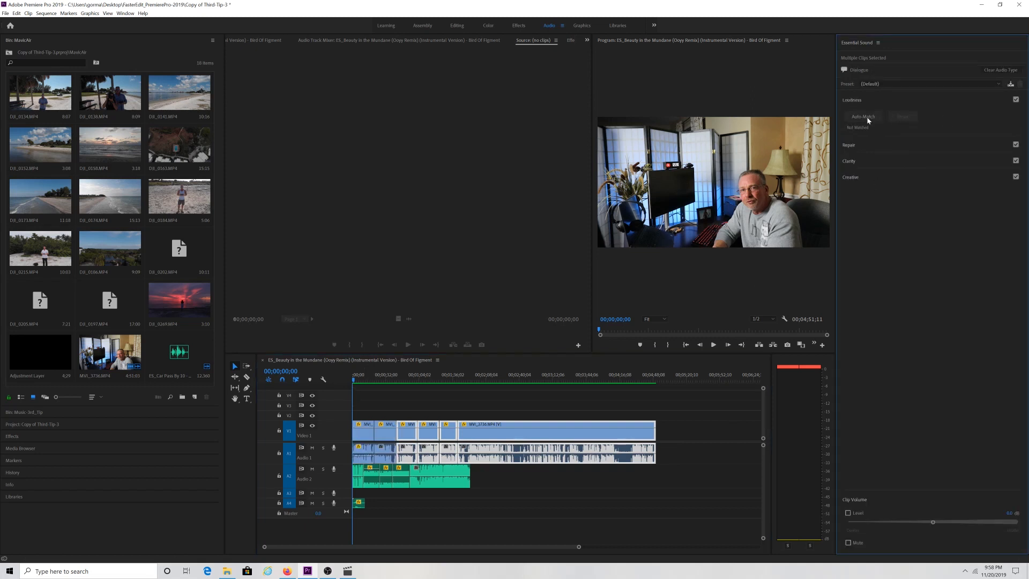
click(863, 117)
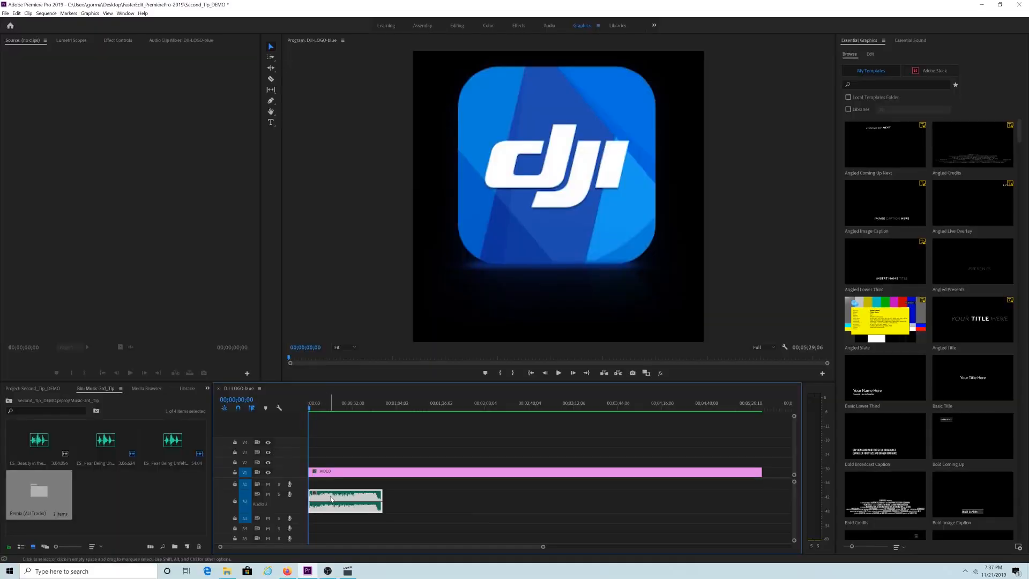
Try to fill the video's length by placing copies of the music clip end to end on audio track 2
drag(330, 499, 486, 498)
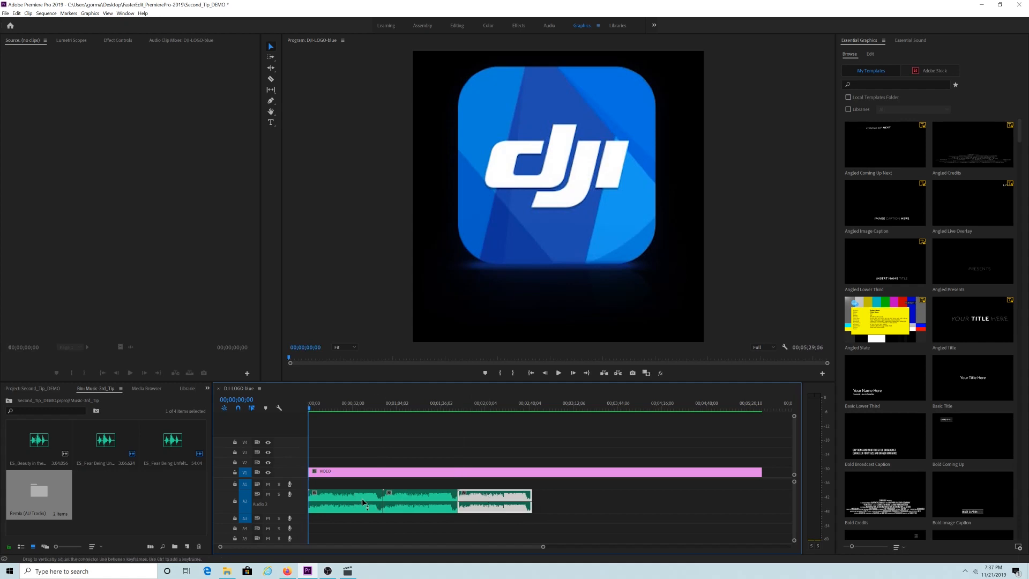
drag(490, 498, 563, 498)
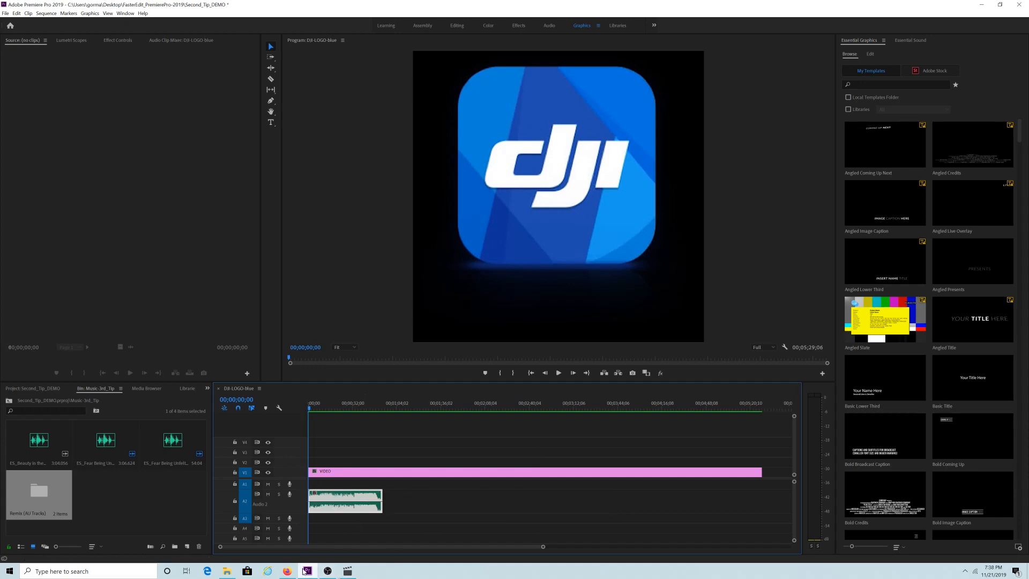
Open the music clip from audio track 2 in Adobe Audition and insert it into a new multitrack session named REMIX5
right_click(354, 502)
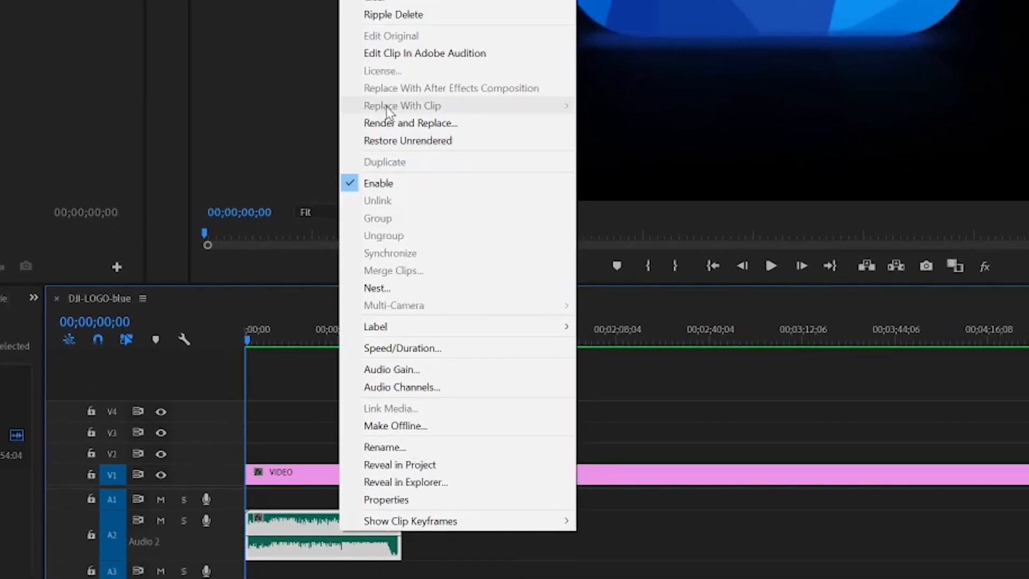
click(402, 55)
right_click(38, 66)
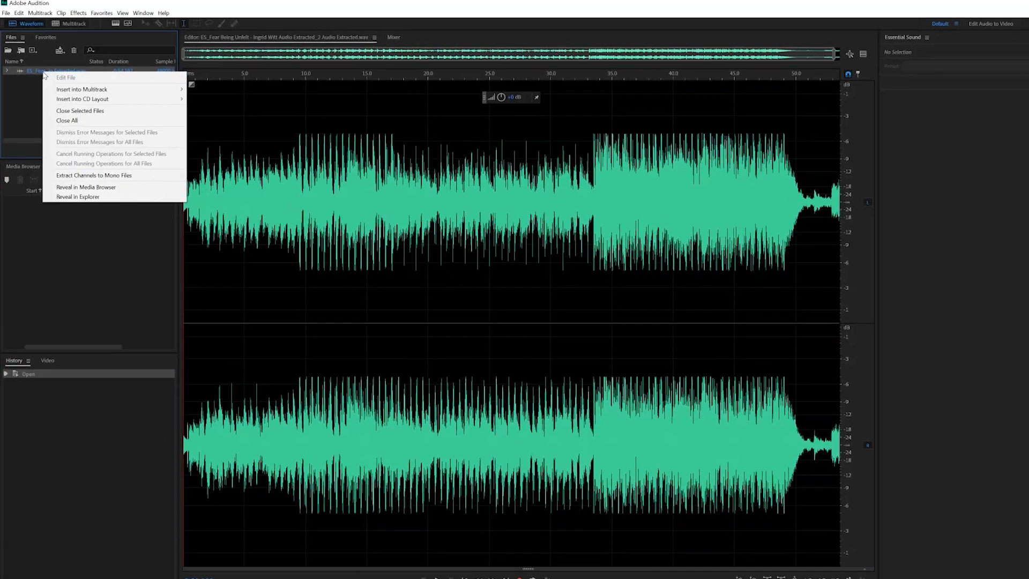
mouse_move(147, 79)
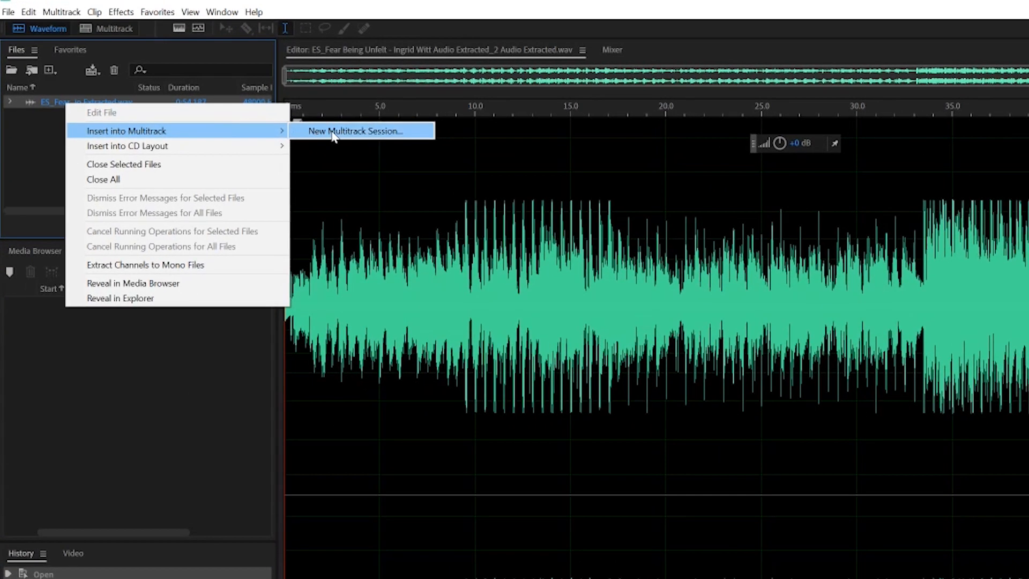
click(332, 133)
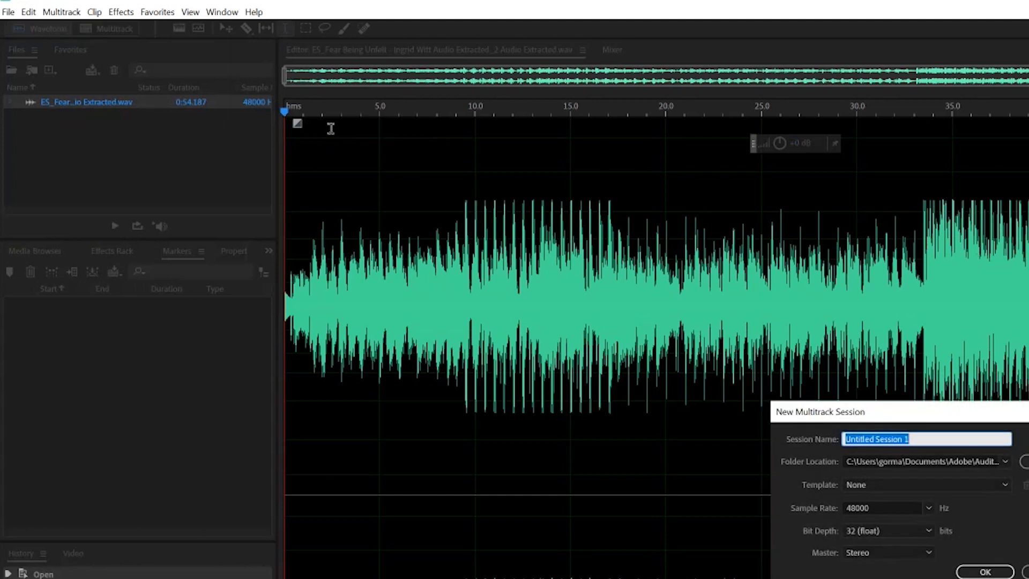
text(REMIX5)
click(986, 572)
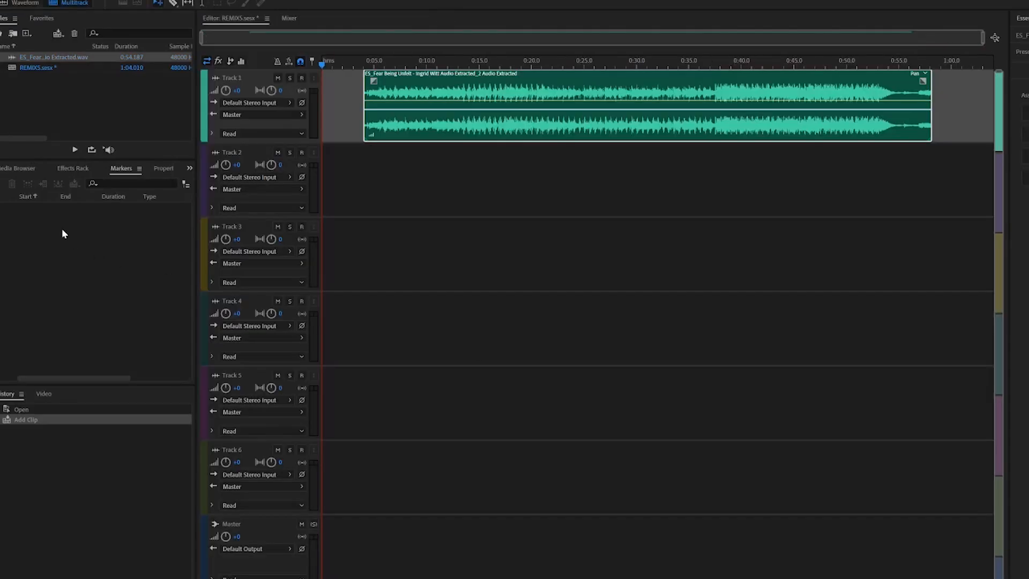
Enable Remix for the music clip and set its target duration to 5:20.000
drag(196, 161, 283, 161)
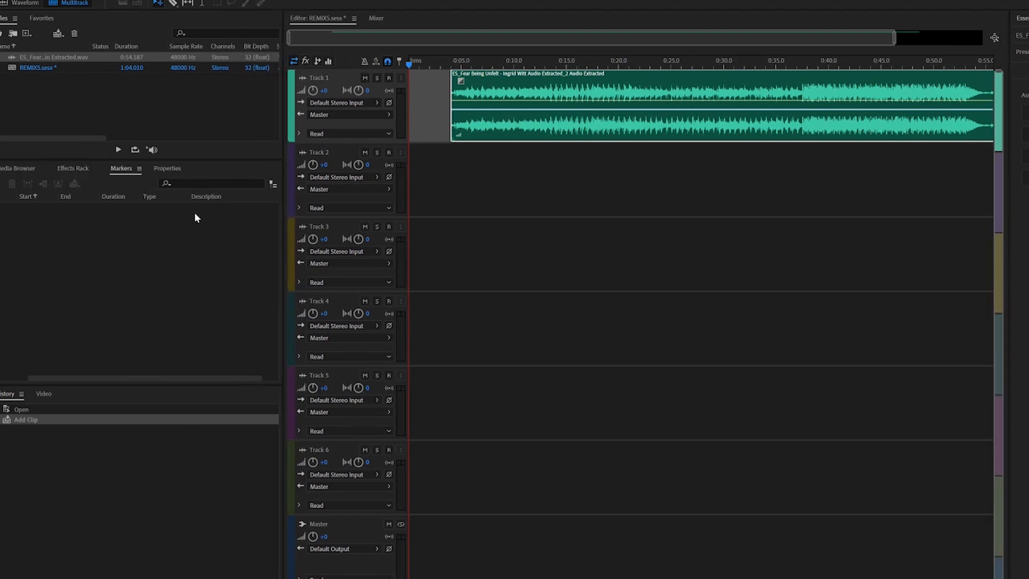
click(167, 169)
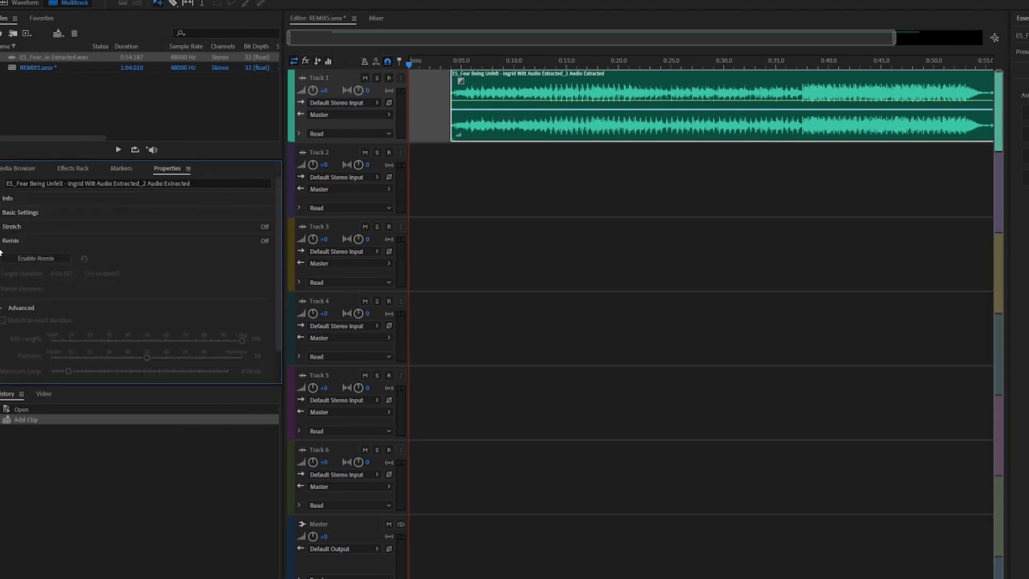
click(32, 260)
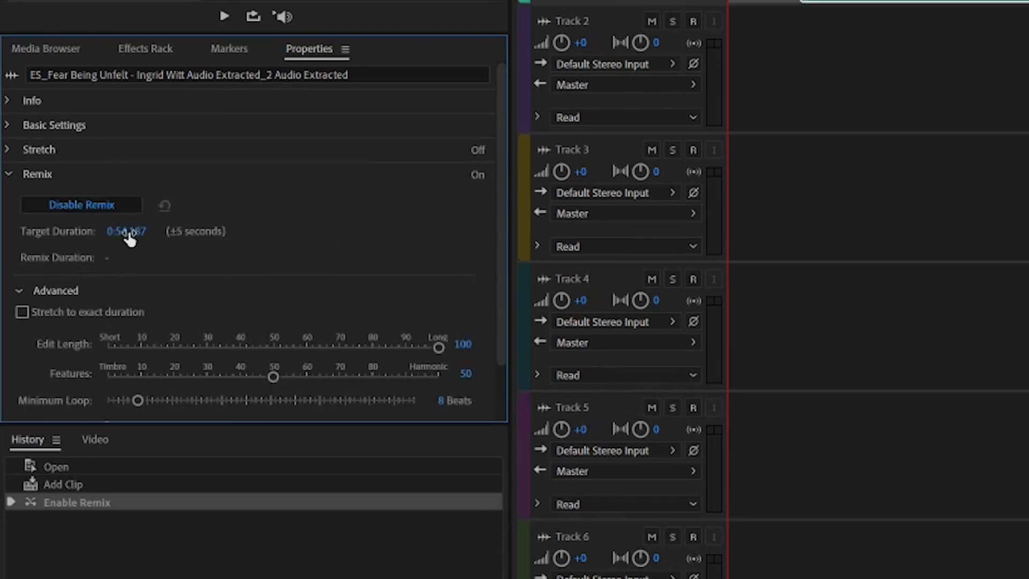
click(133, 232)
text(5:20.000)
key(Return)
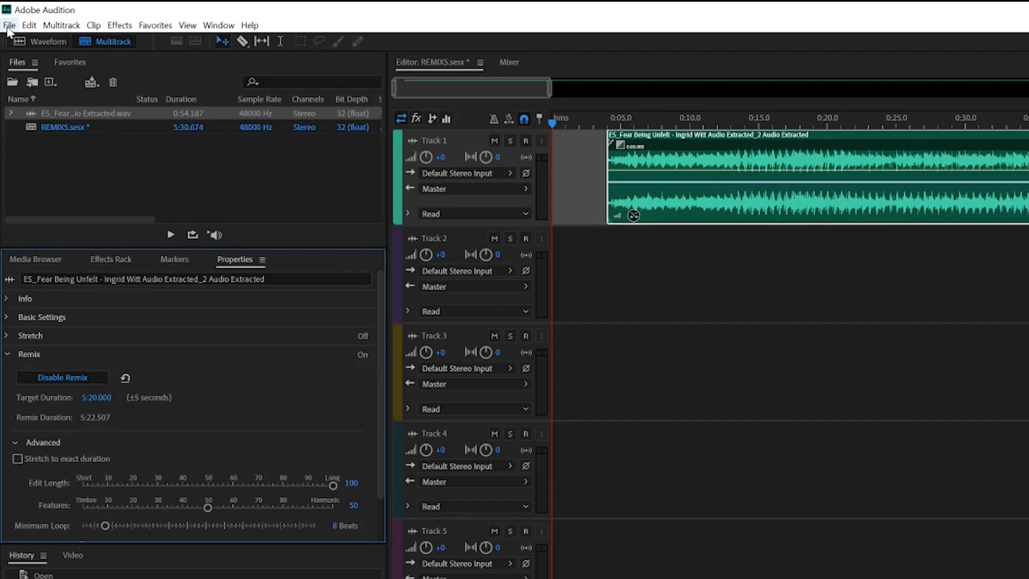
Export the remixed session to Adobe Premiere Pro and copy it to the Audio 3 track of the active sequence
click(9, 26)
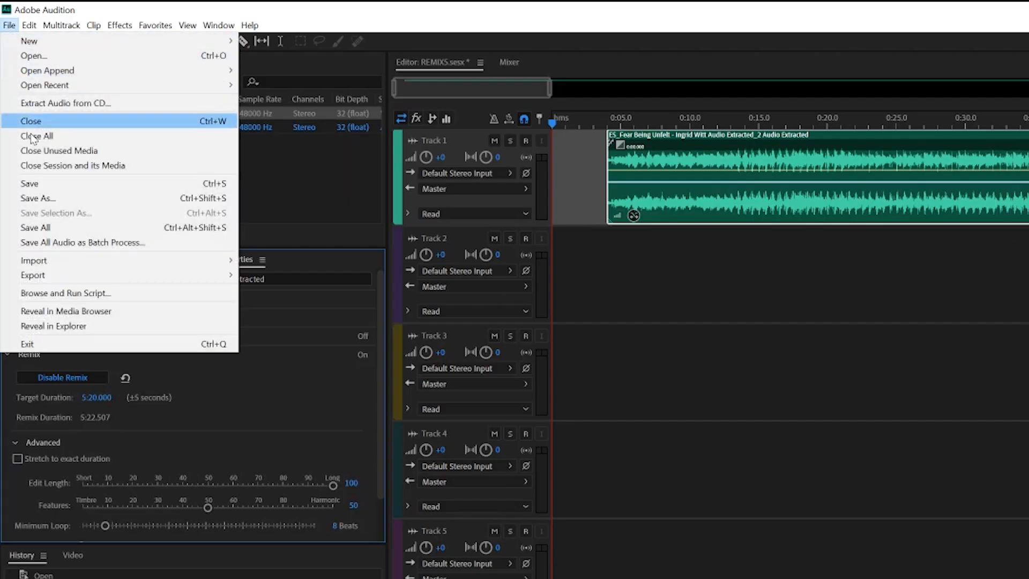
mouse_move(217, 275)
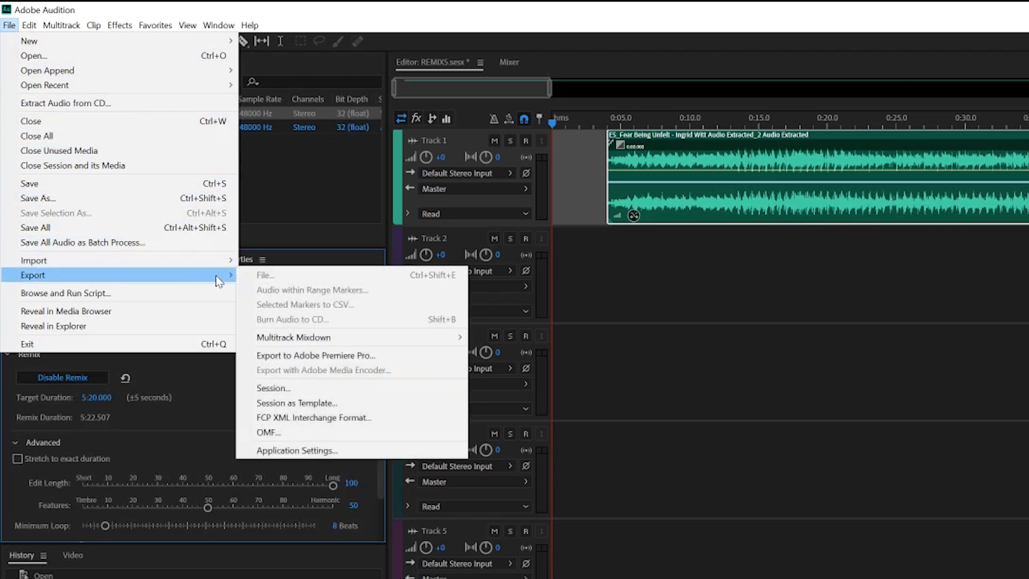
click(322, 356)
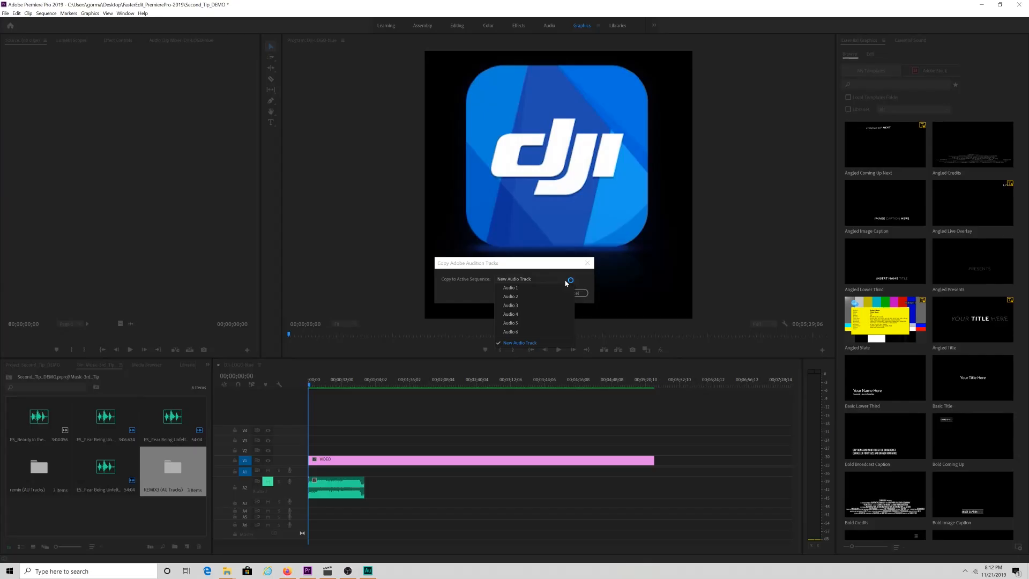
click(526, 304)
click(539, 294)
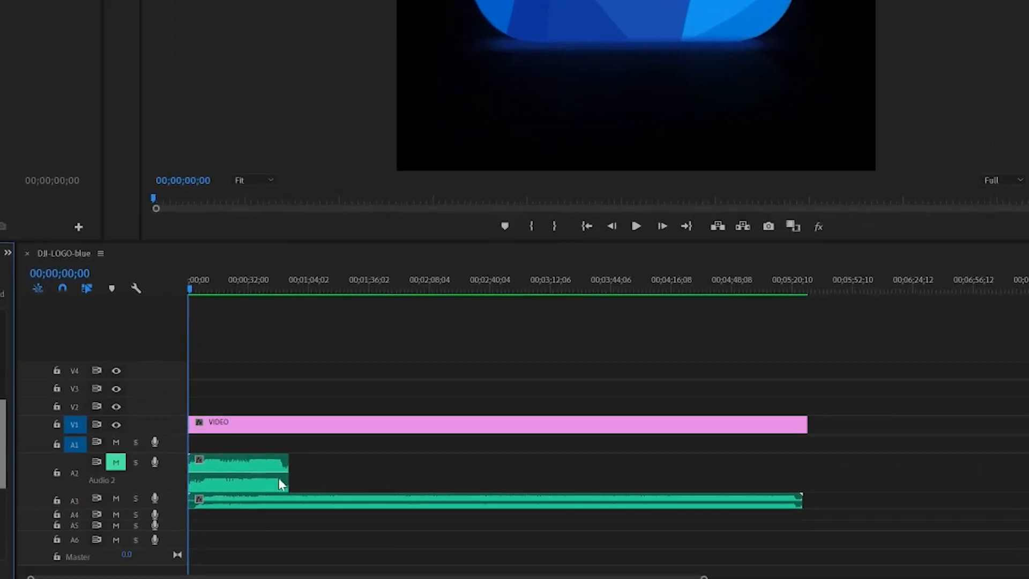
click(582, 312)
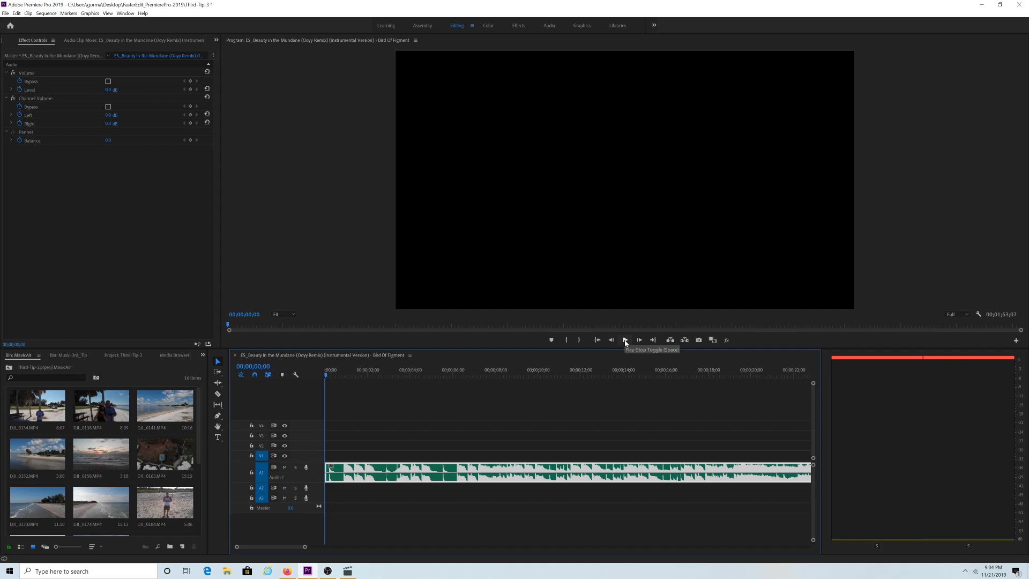
Play the music from the sequence start and add markers on its beats through about the first 16 seconds
click(625, 341)
key(m)
key(m)
key(m)
key(m)
key(m)
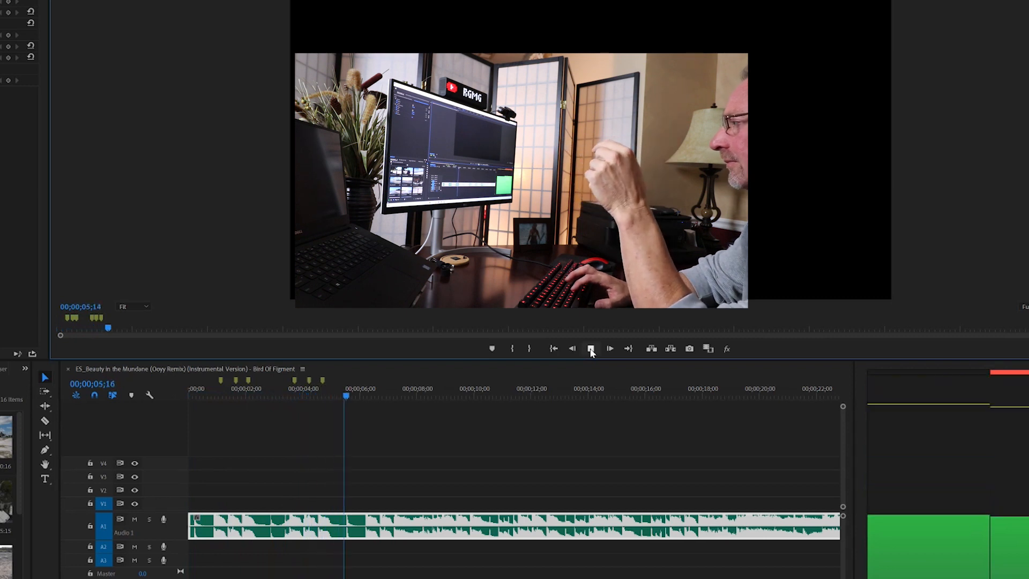
key(m)
key(m)
key(m)
key(m)
key(m)
key(m)
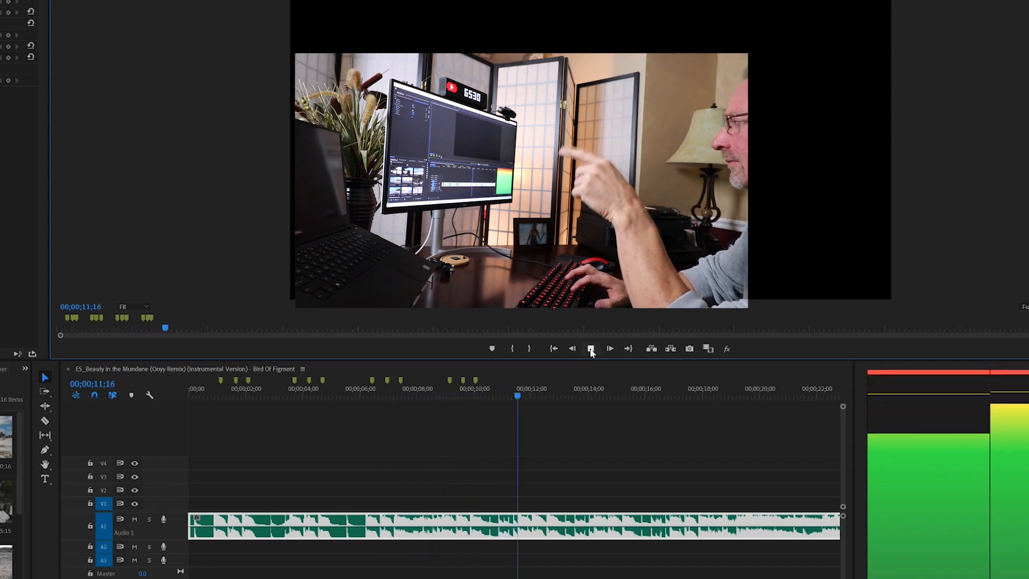
key(m)
key(m)
key(m)
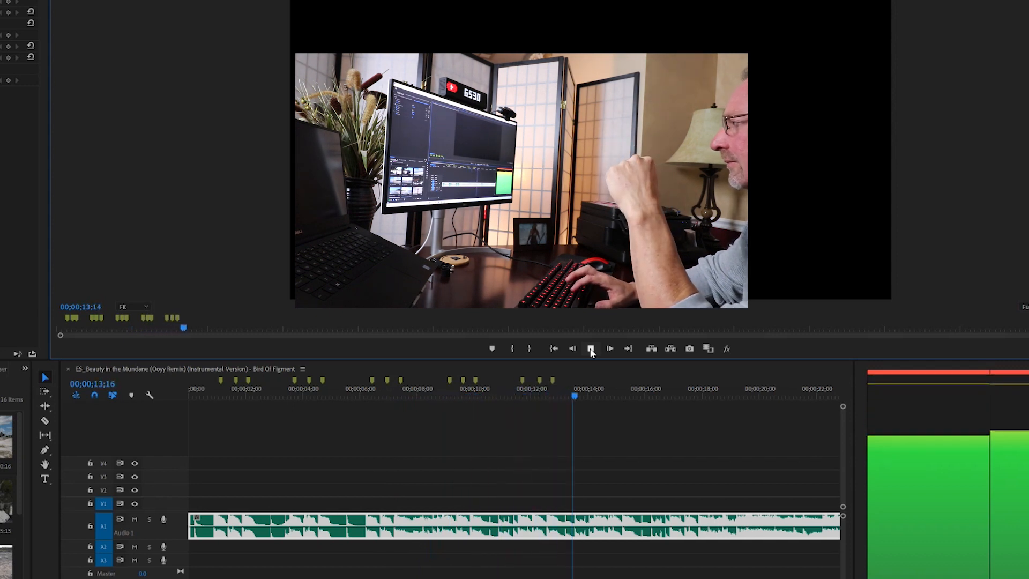
key(m)
key(m)
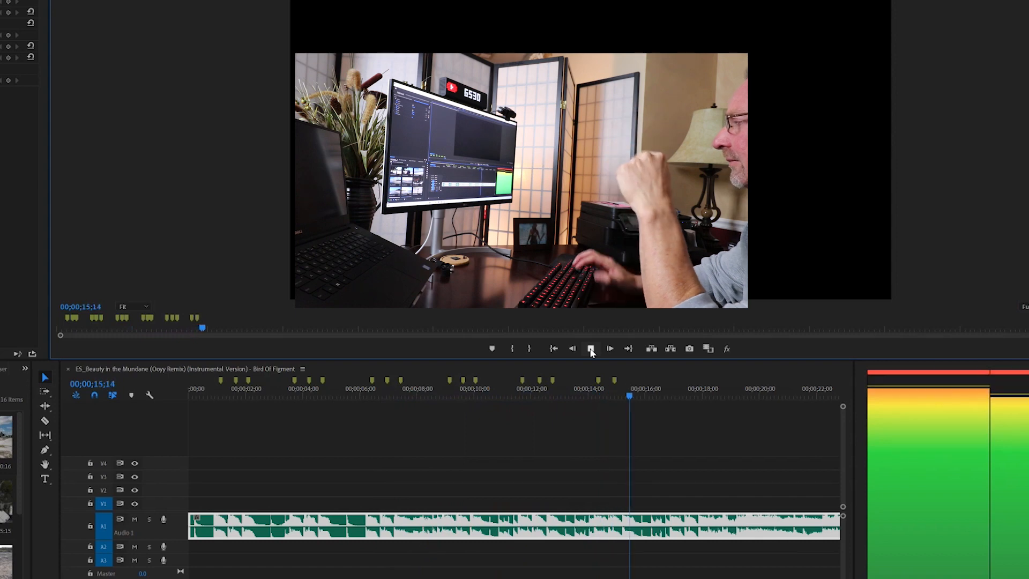
key(m)
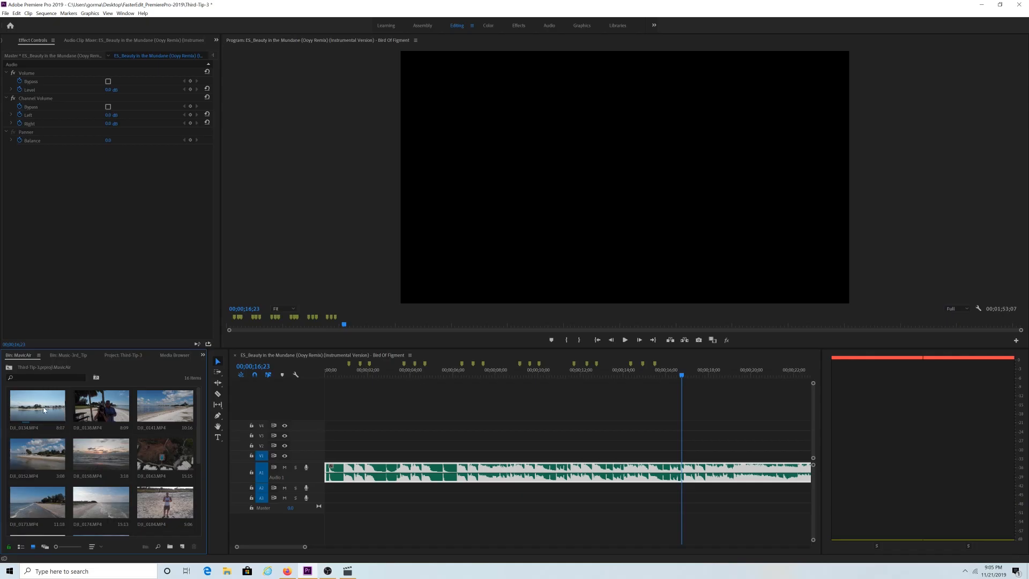
Enlarge the MavicAir bin to show more clips and return the playhead to the start of the sequence
click(44, 410)
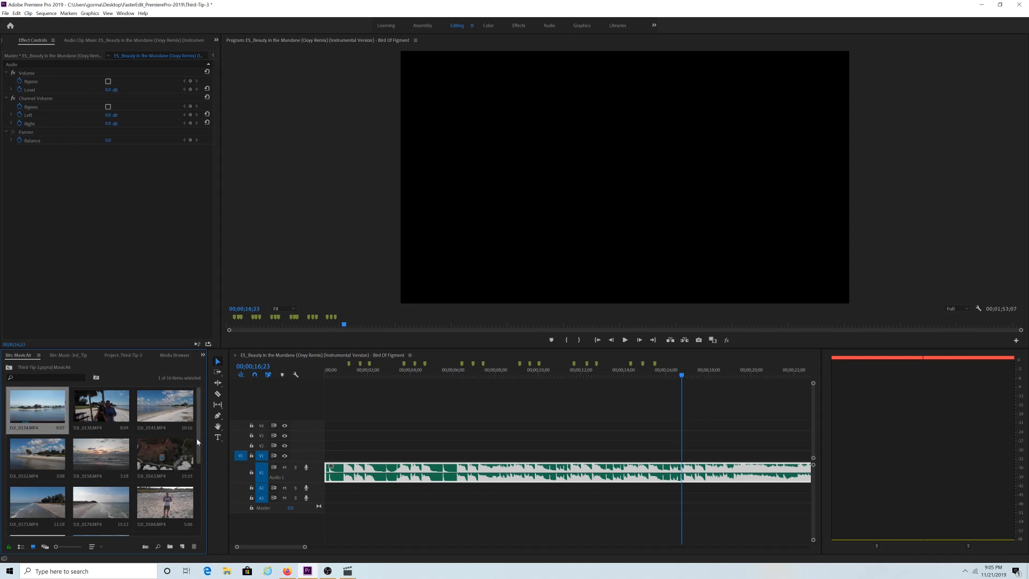
drag(153, 349, 172, 260)
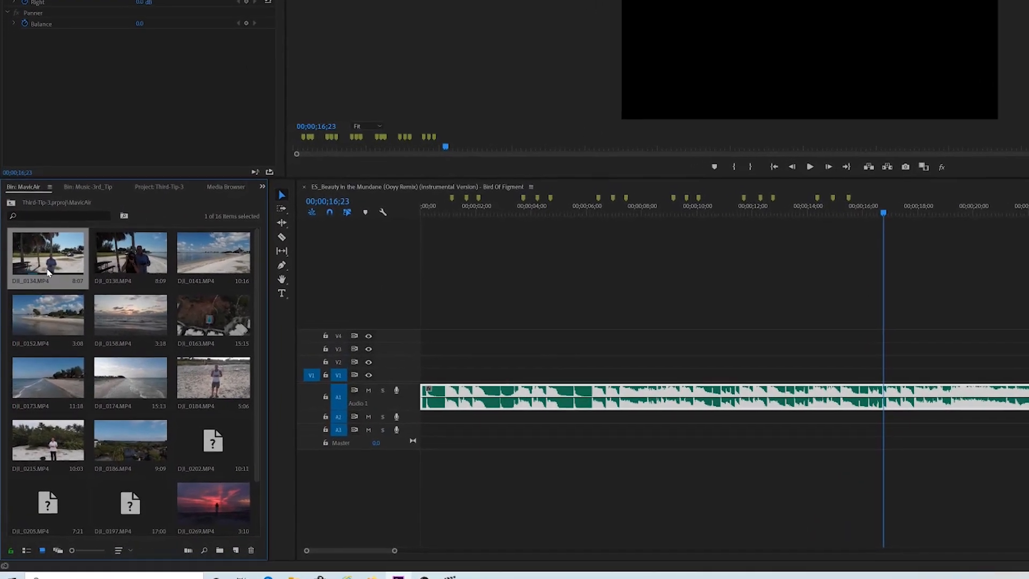
drag(883, 212, 404, 208)
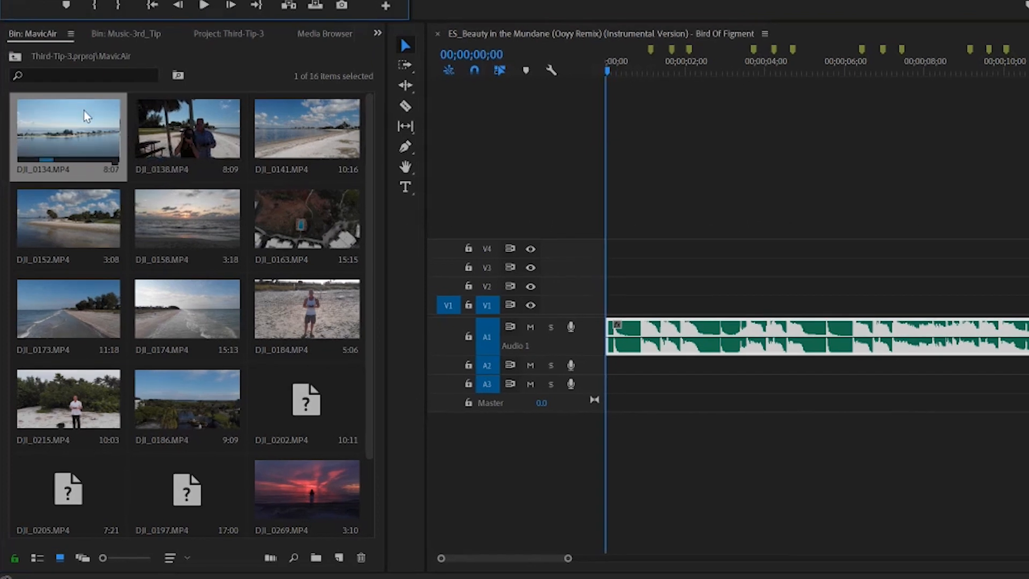
Reorder the clips in the MavicAir bin so DJI_0141 comes before DJI_0138 and DJI_0158 comes before DJI_0152
click(169, 138)
drag(304, 137, 180, 134)
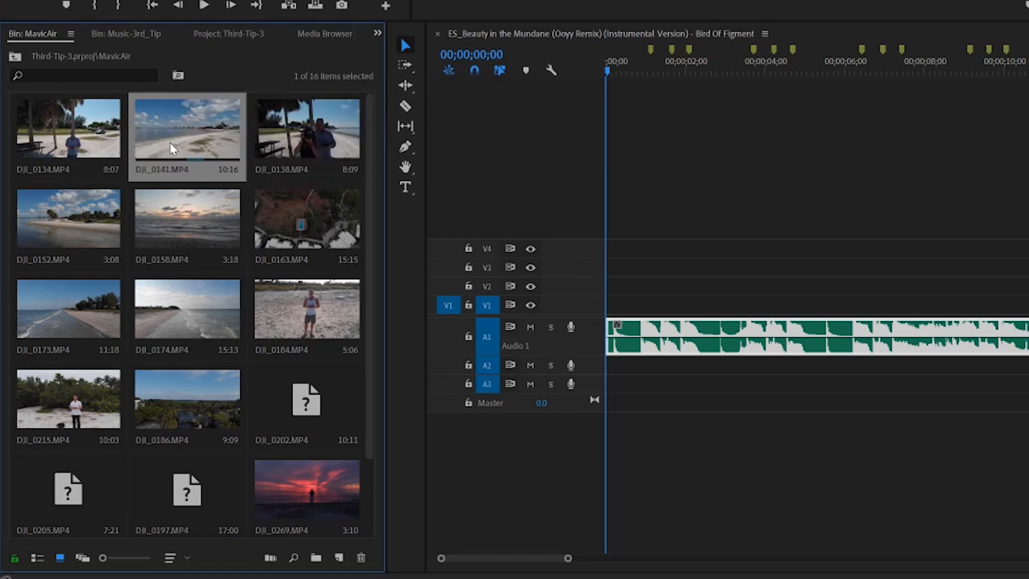
drag(302, 146, 295, 143)
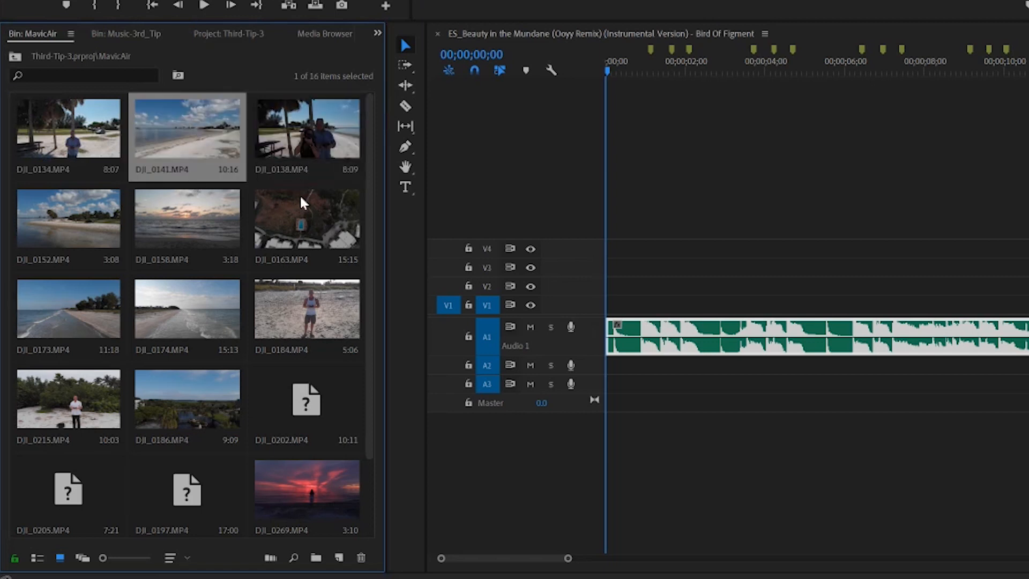
click(71, 228)
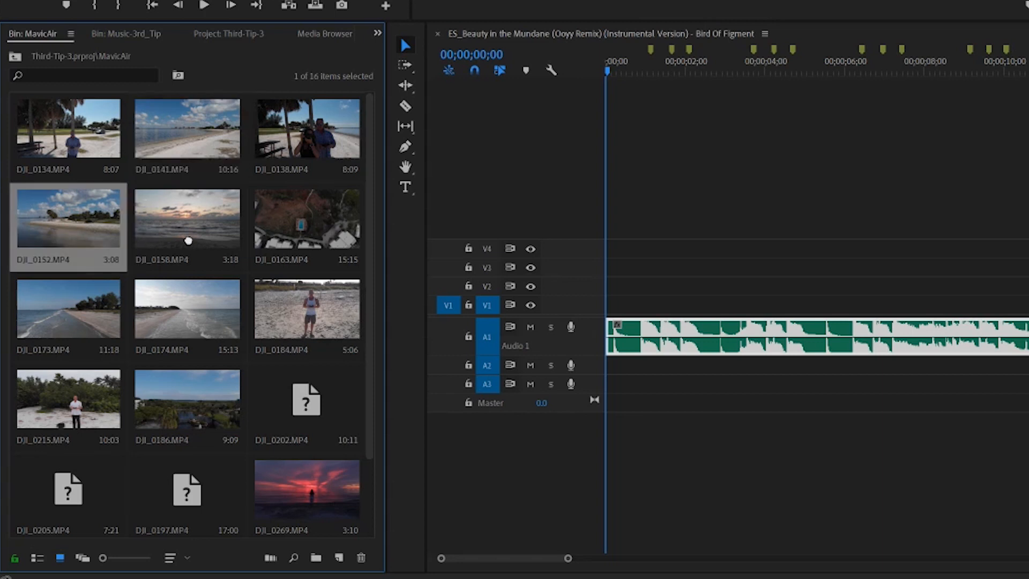
drag(188, 240, 189, 239)
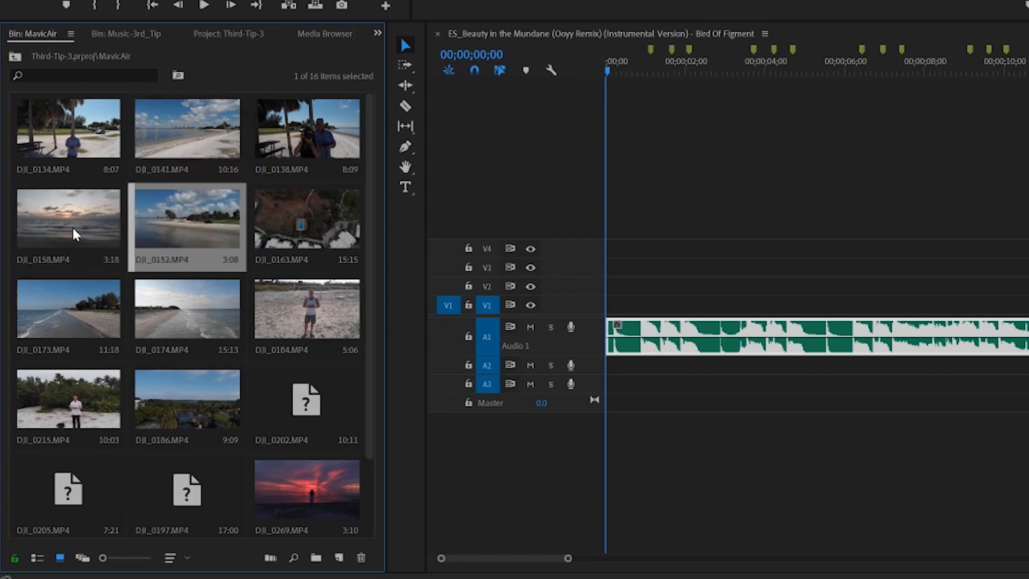
Automate the bin's online clips to the sequence in Selection Order, placed At Unnumbered Markers with Overwrite Edit, and play the result
click(51, 128)
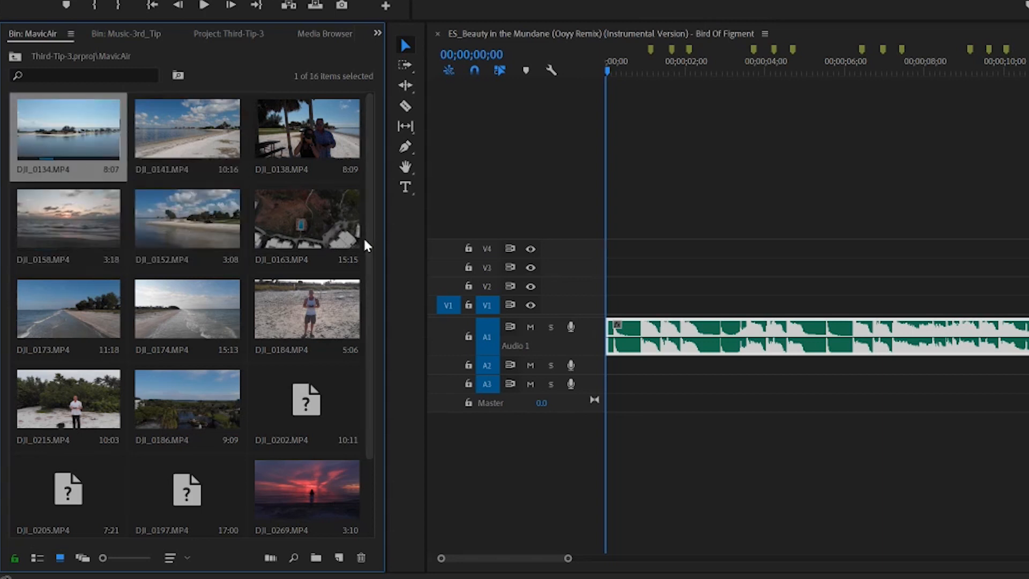
shift+click(189, 389)
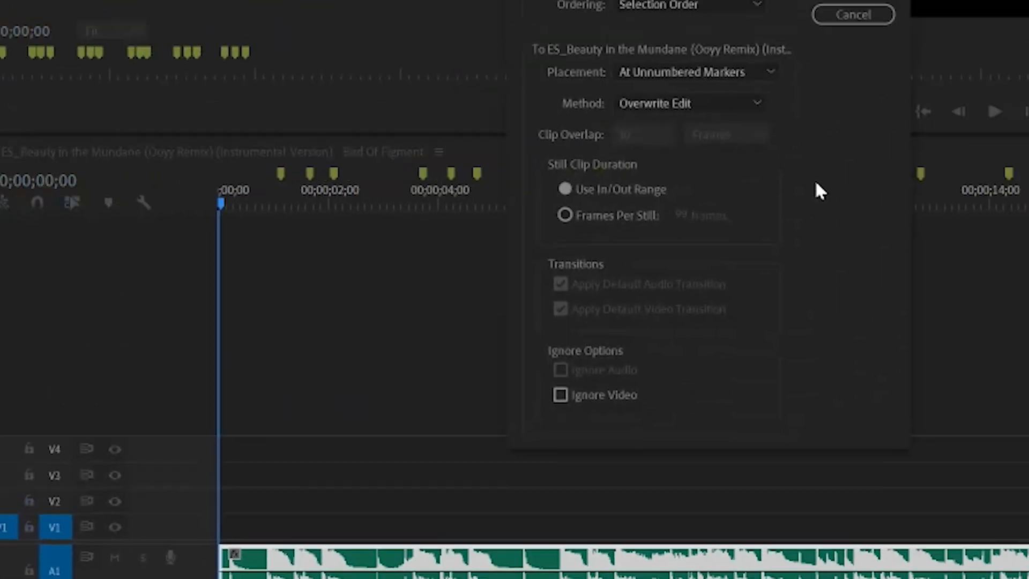
click(571, 108)
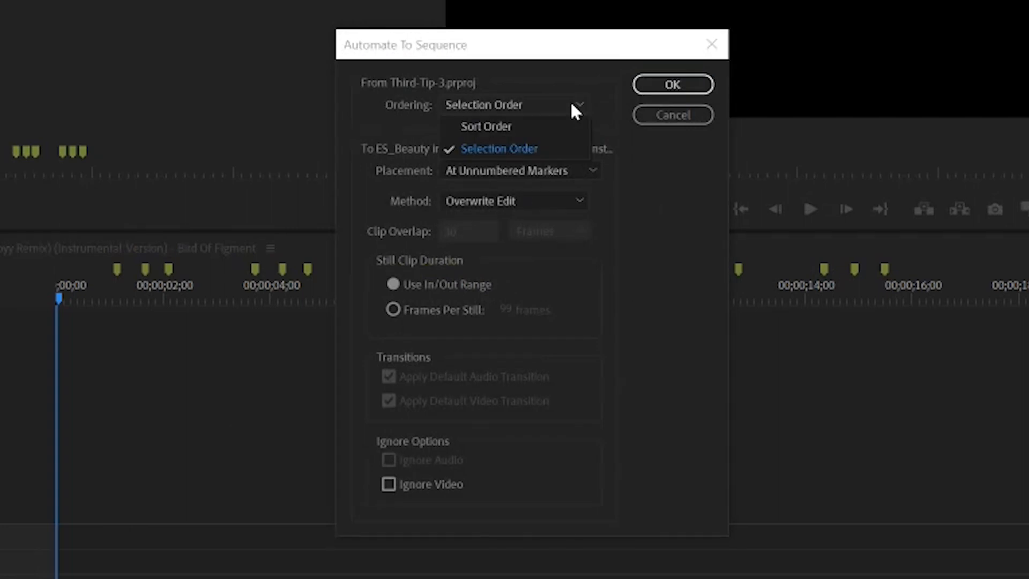
click(510, 147)
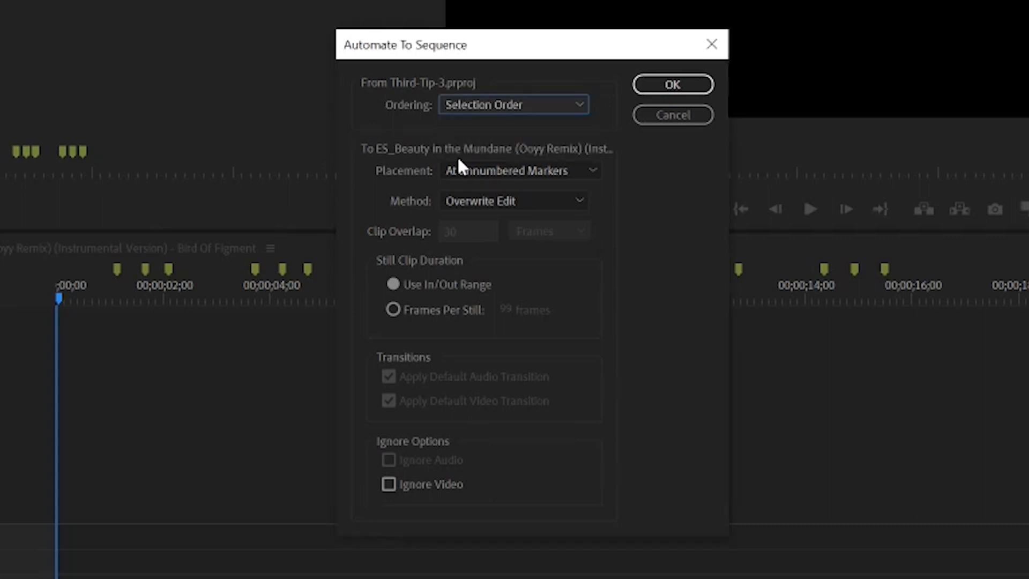
click(588, 168)
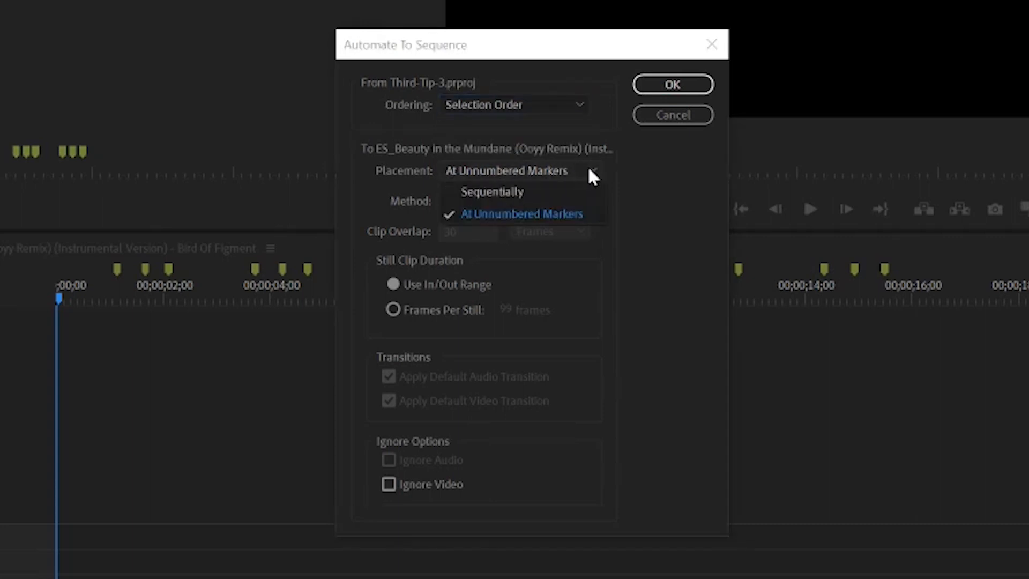
click(561, 214)
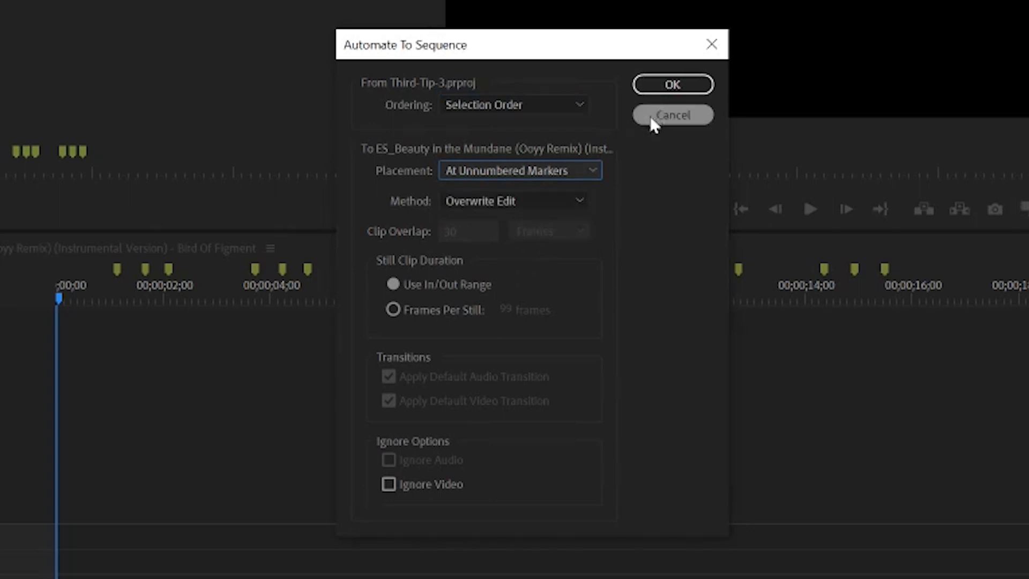
click(670, 87)
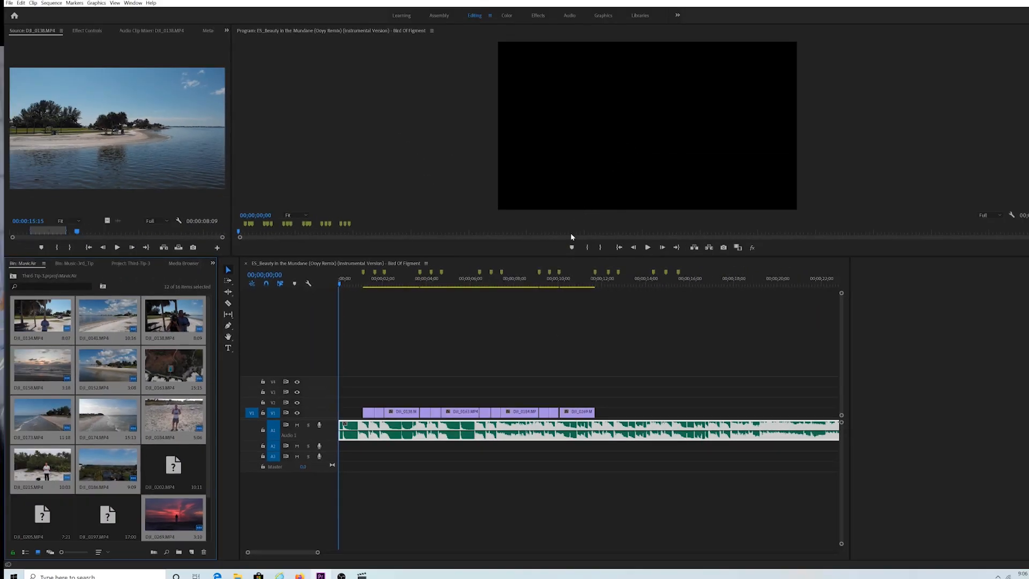
click(647, 248)
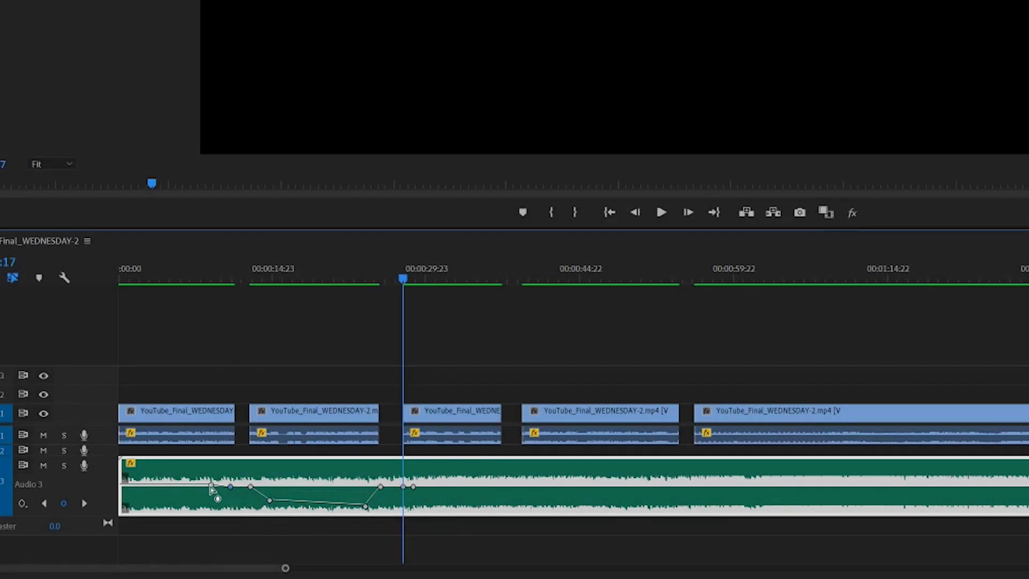
Lower the Audio 3 music manually with volume keyframes, to -6.90 dB at 00:00:08:15 and down again just after the third clip starts
drag(212, 490, 207, 501)
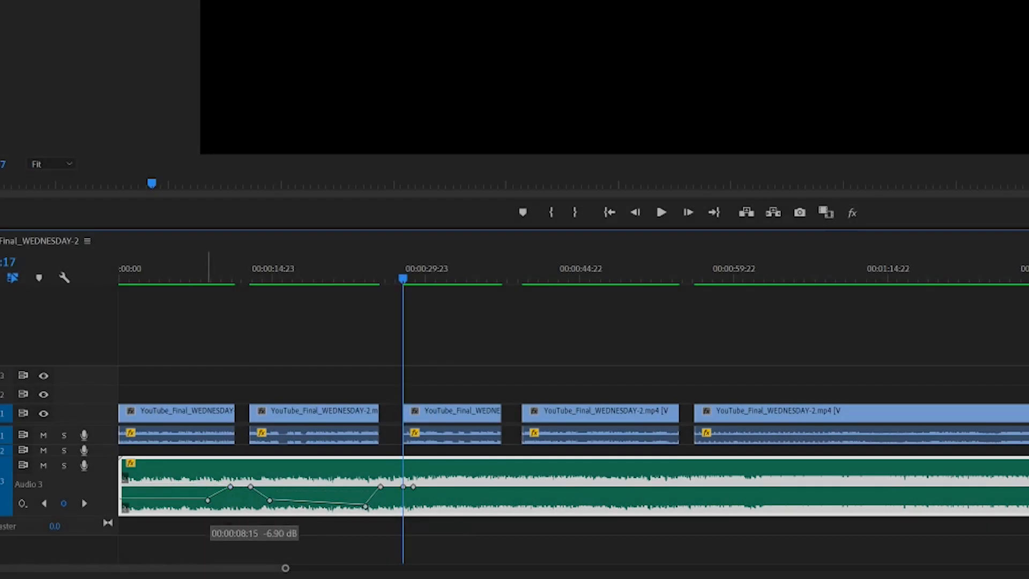
drag(415, 487, 424, 505)
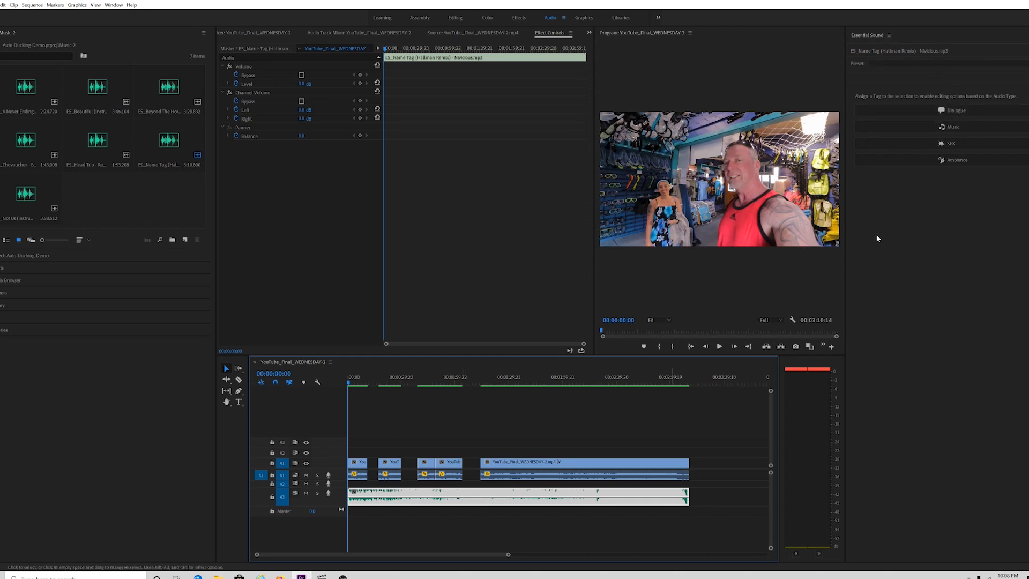
Tag the Name Tag music clip as Music and auto-match its loudness
click(952, 127)
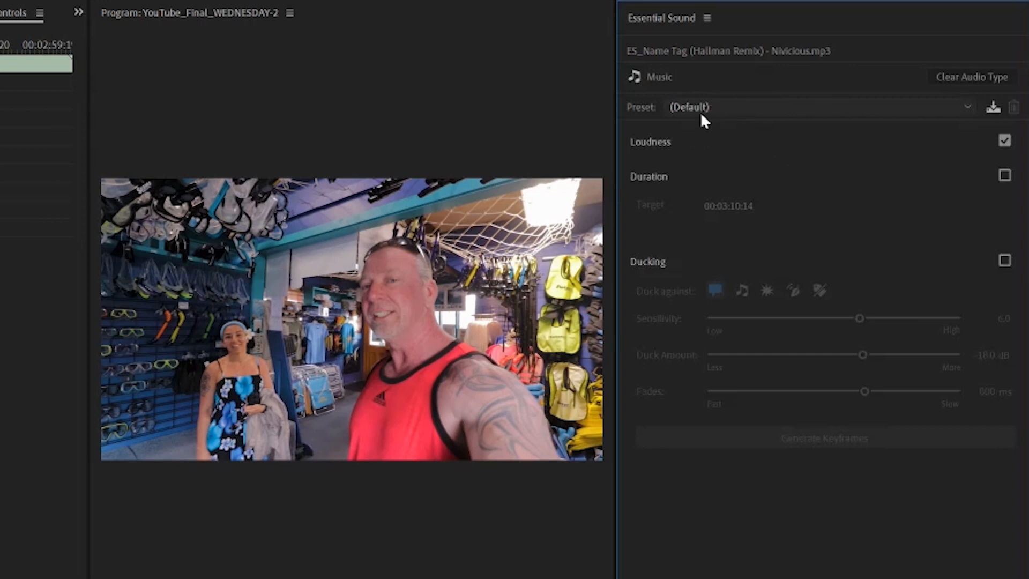
click(658, 182)
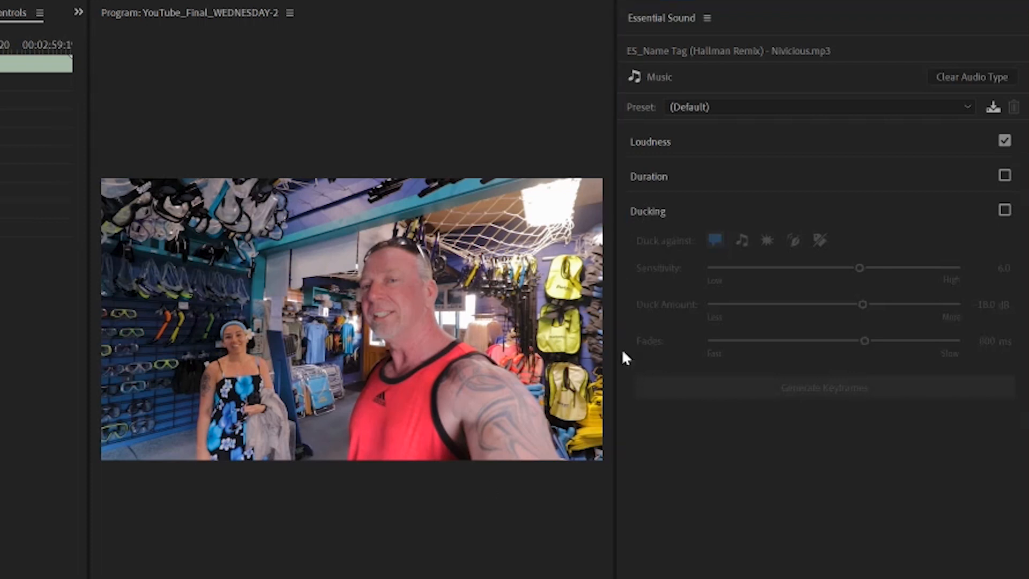
click(654, 143)
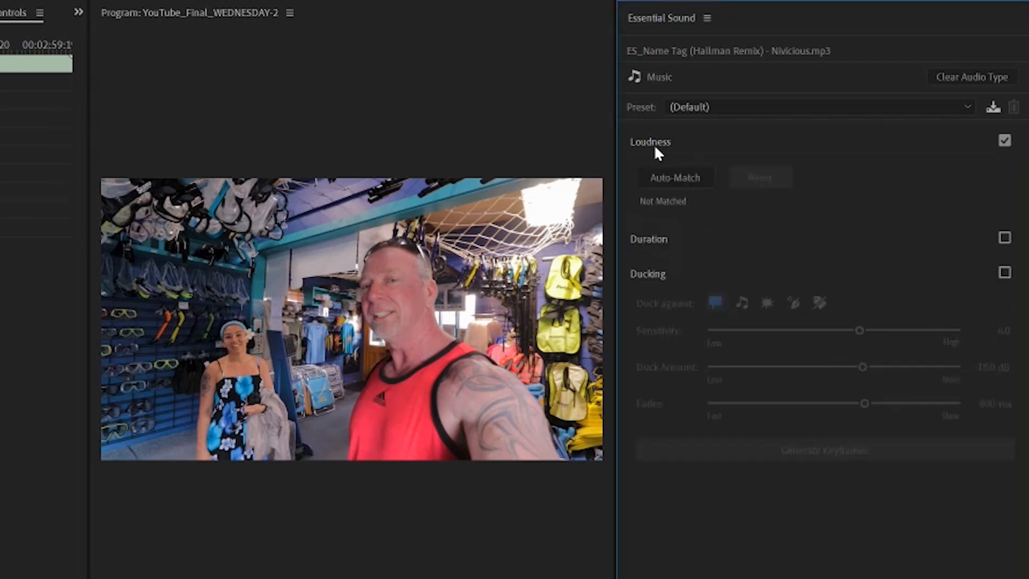
click(667, 177)
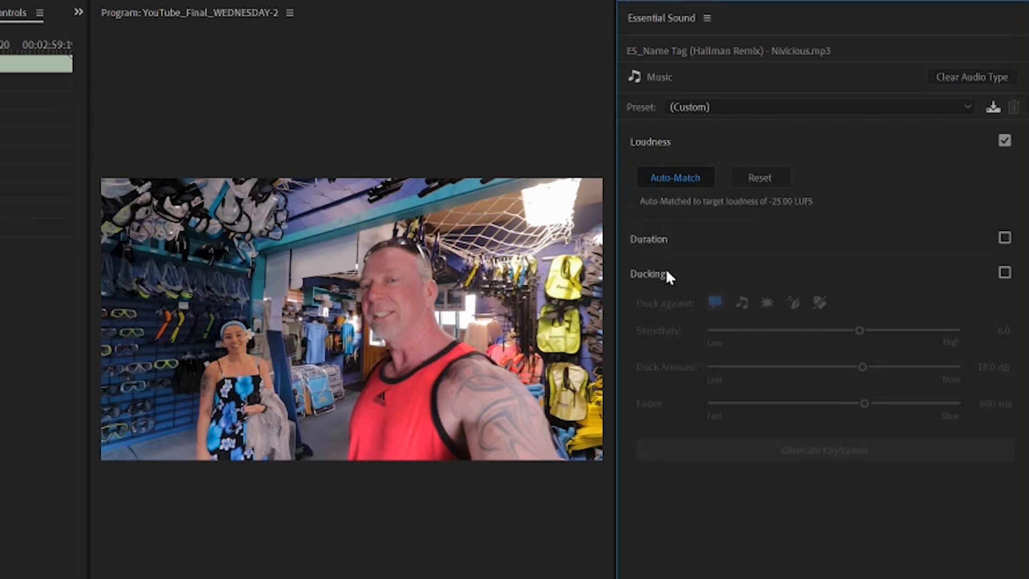
Enable ducking against dialogue for the music clip and check the audio type assigned to the last video clip
click(1005, 274)
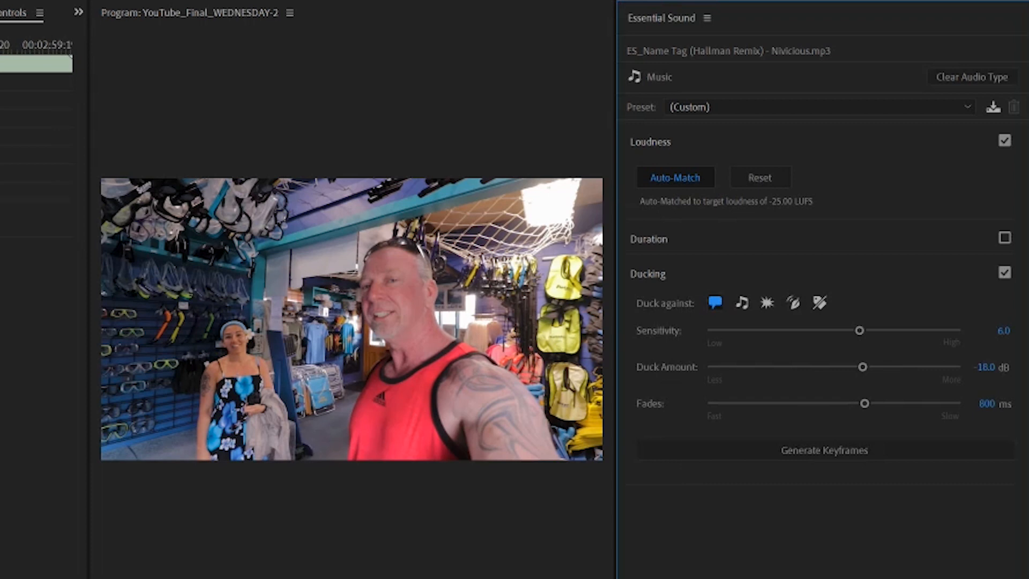
click(1003, 284)
click(1004, 273)
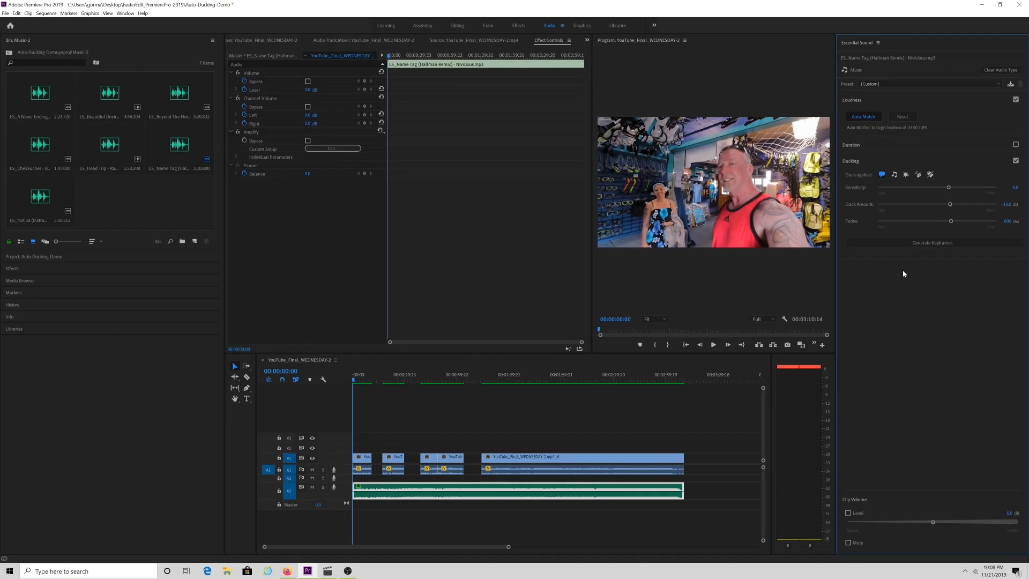
click(538, 471)
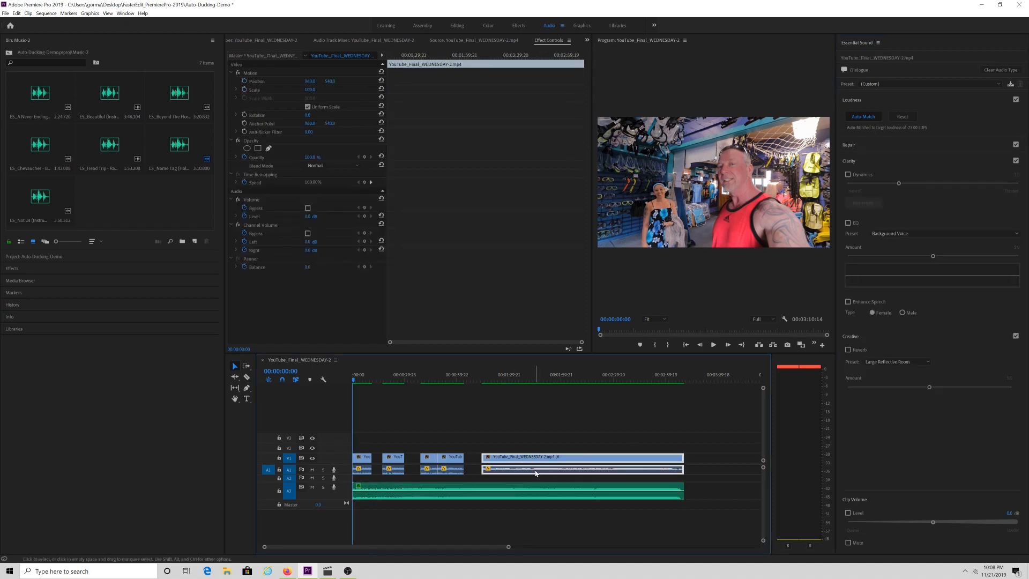
click(536, 493)
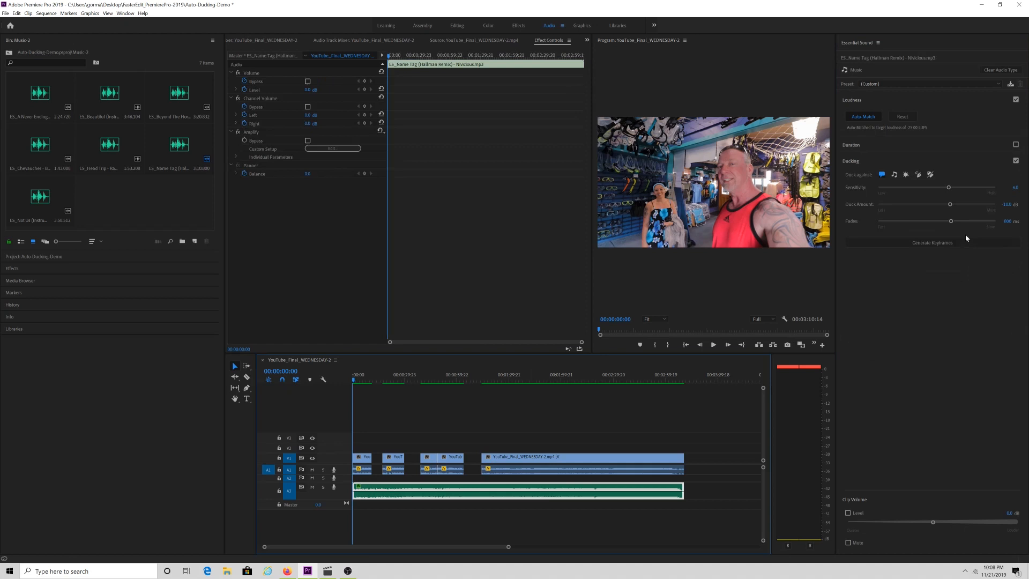
Adjust the music clip's ducking sensitivity and generate the ducking keyframes, viewing them on track A3
click(949, 189)
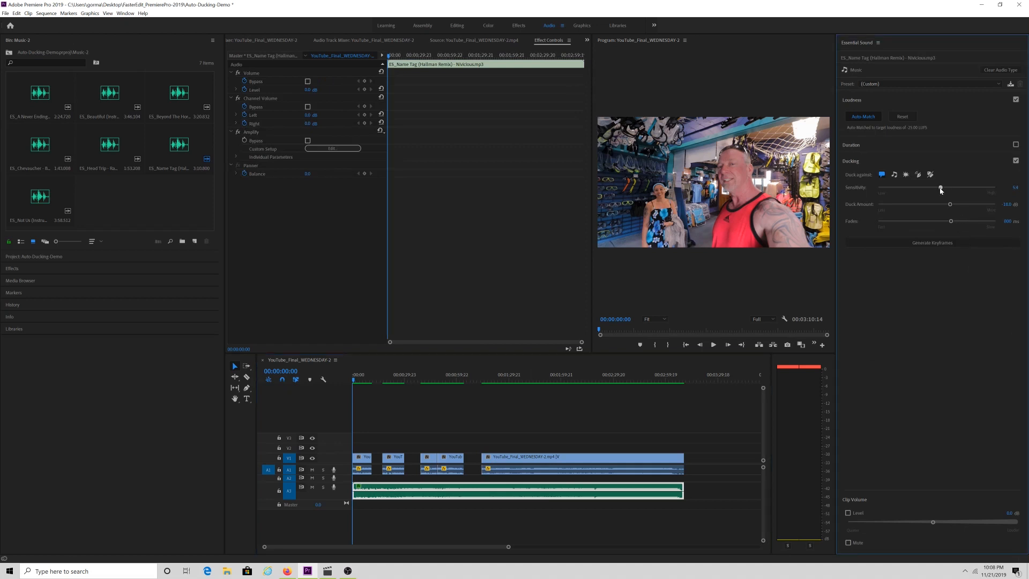
drag(949, 190, 948, 190)
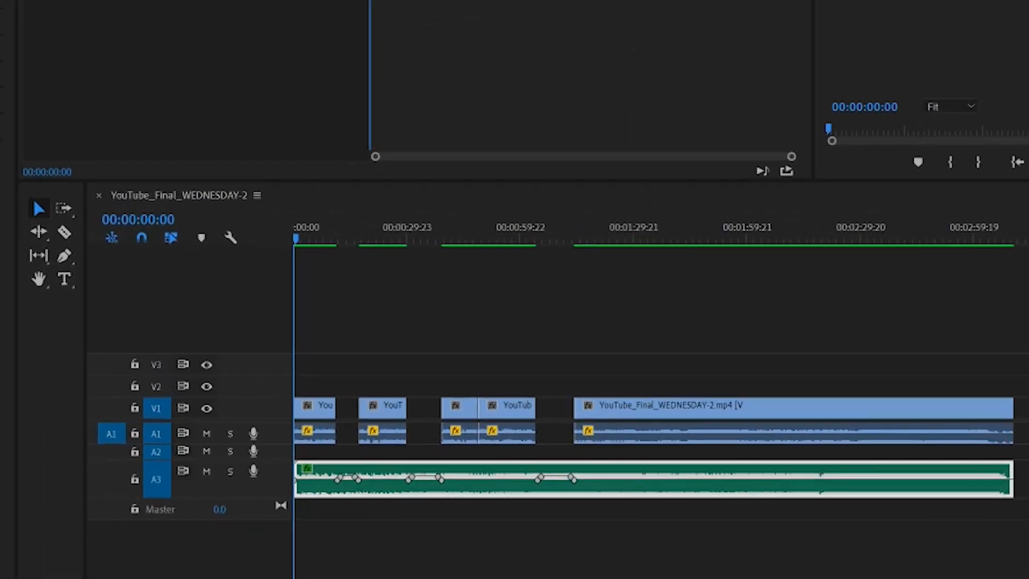
key(equal)
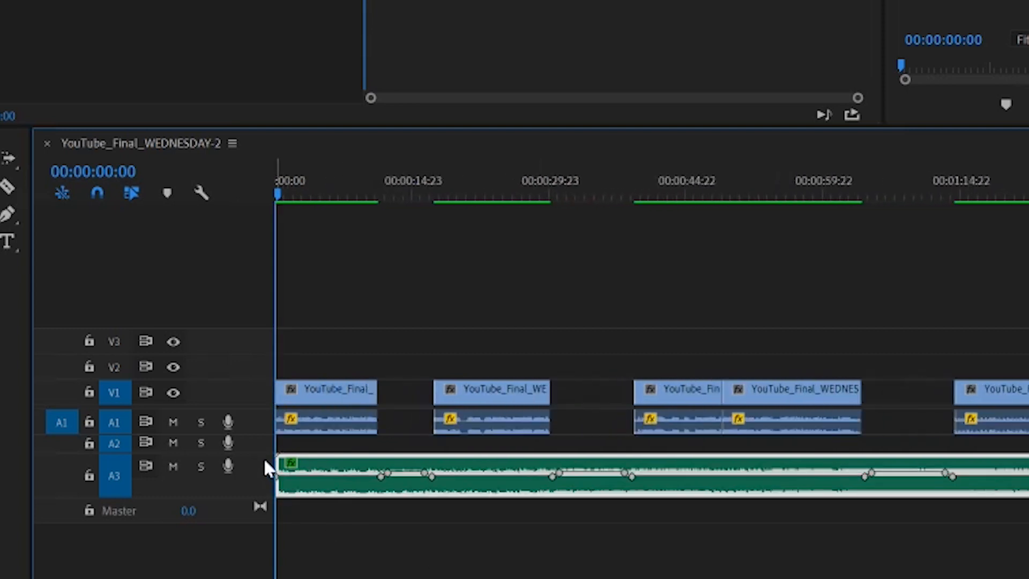
drag(264, 452, 263, 437)
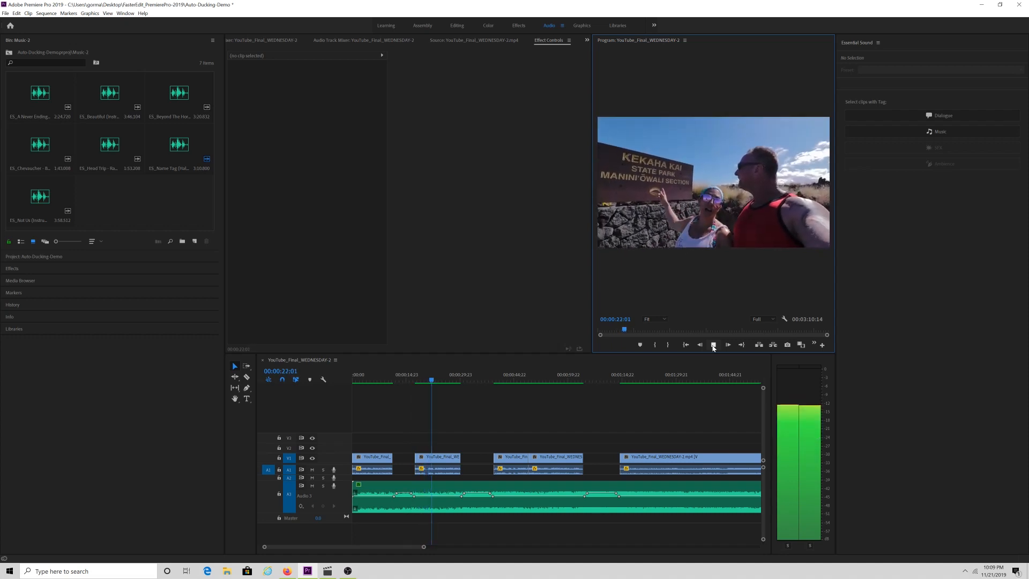
Play the sequence near the end of the second video clip to hear how the music ducks under the dialogue
drag(442, 378, 455, 380)
key(space)
key(space)
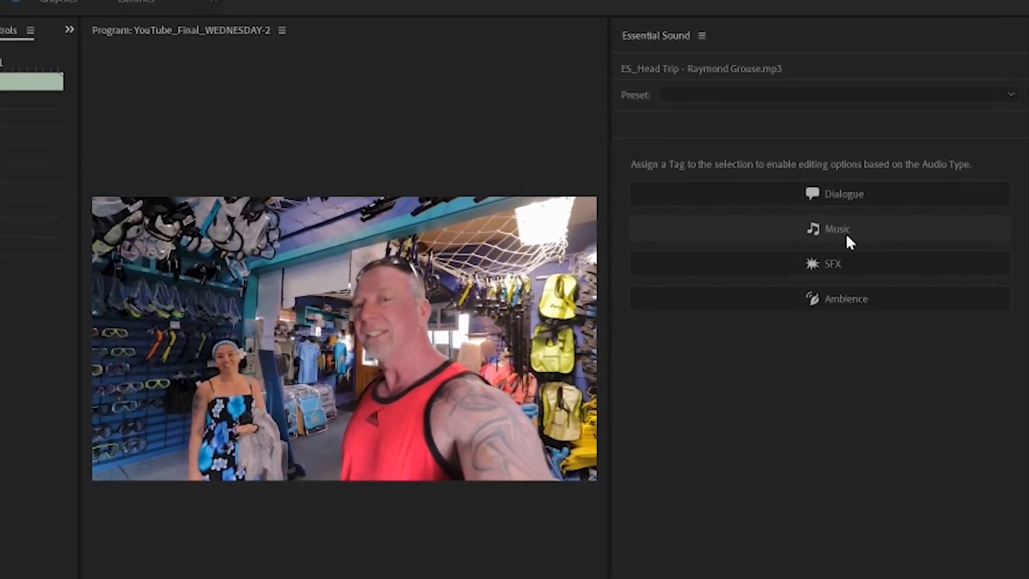
Clear the Head Trip music clip's audio type and apply the Music preset "Duck against everything" to it
click(879, 195)
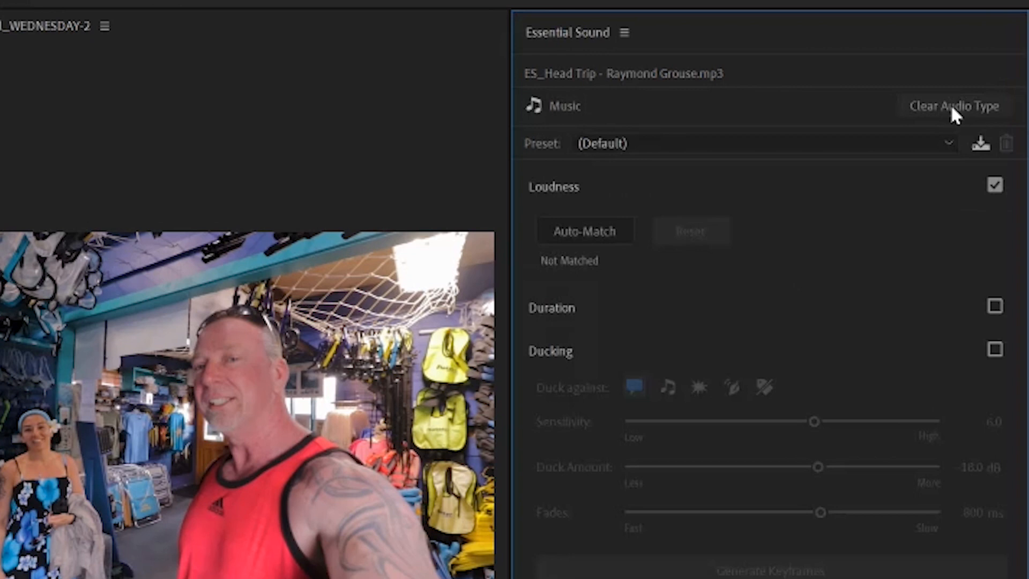
click(953, 102)
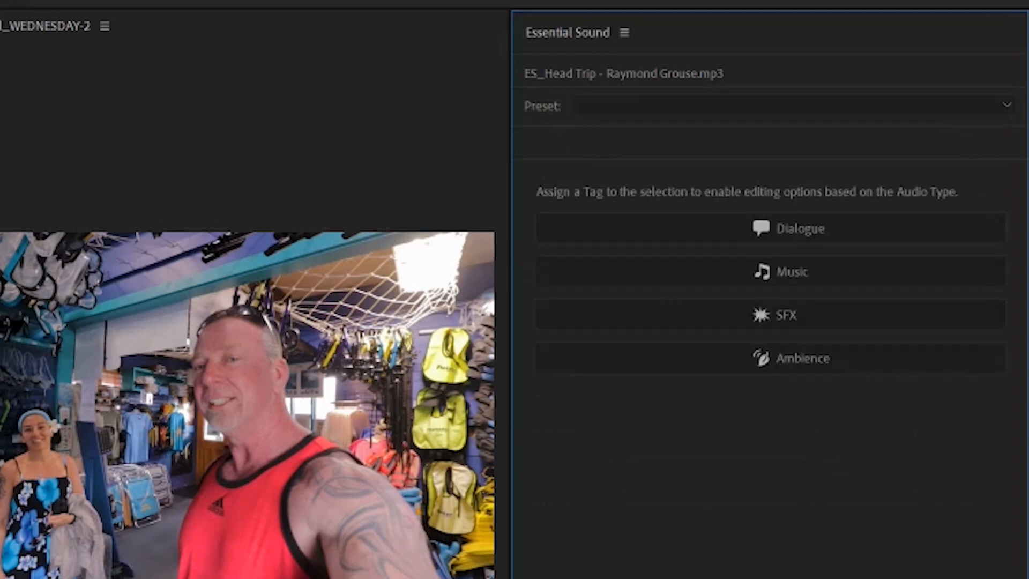
click(623, 107)
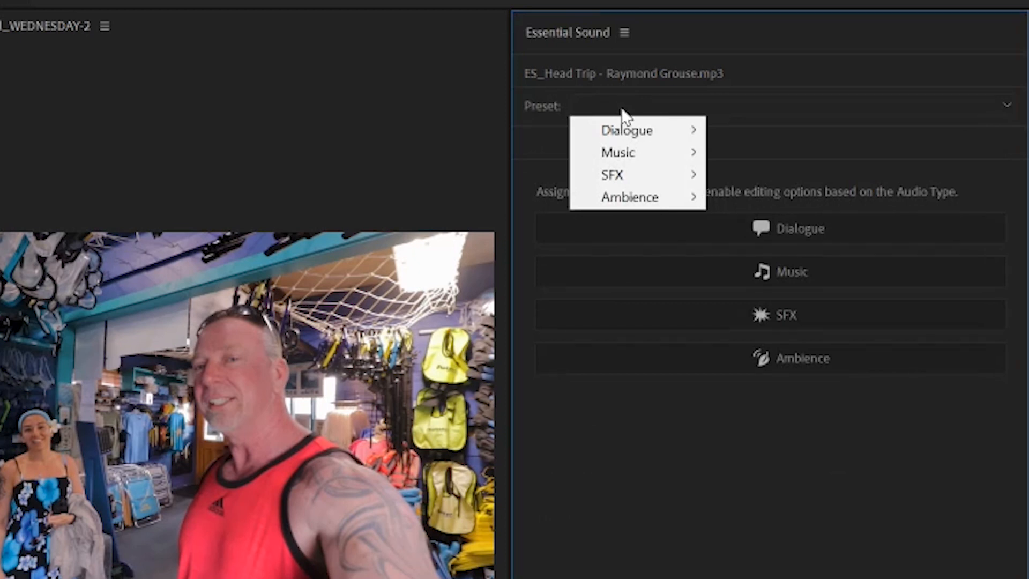
mouse_move(620, 153)
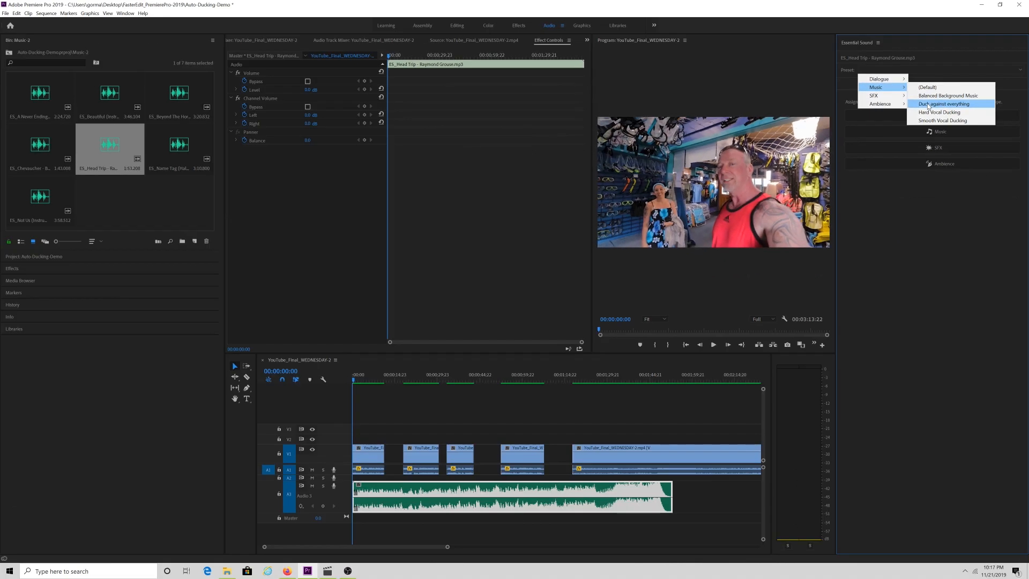
click(760, 199)
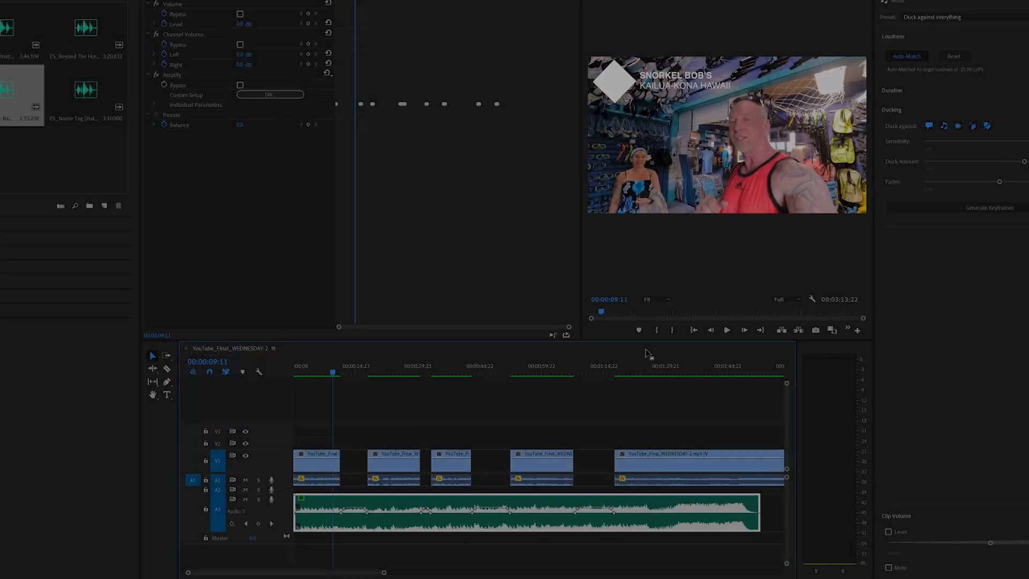
Play the sequence across the second and third video clips to listen to the ducked music
click(727, 330)
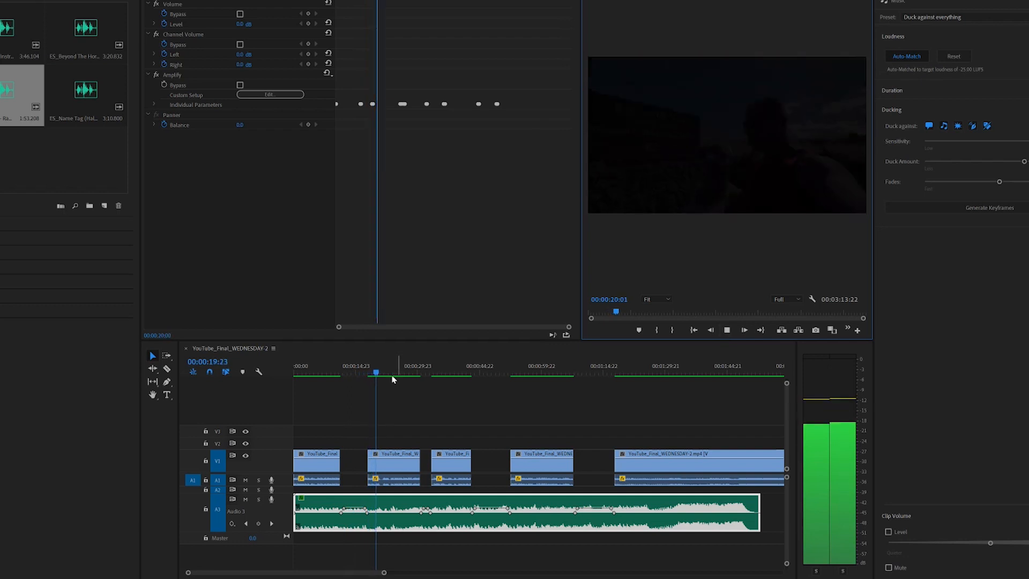
drag(382, 376, 410, 381)
click(730, 330)
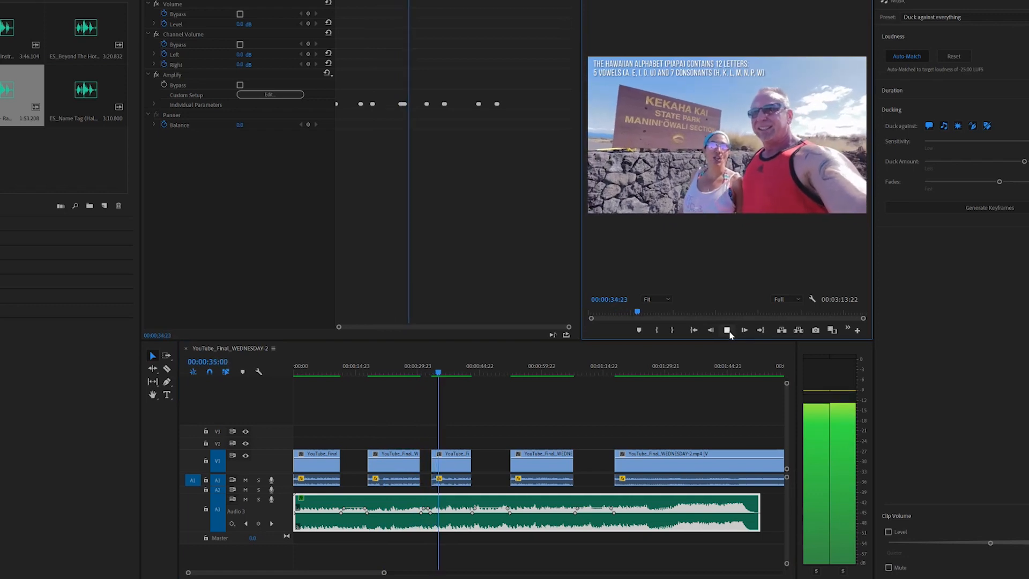
click(729, 331)
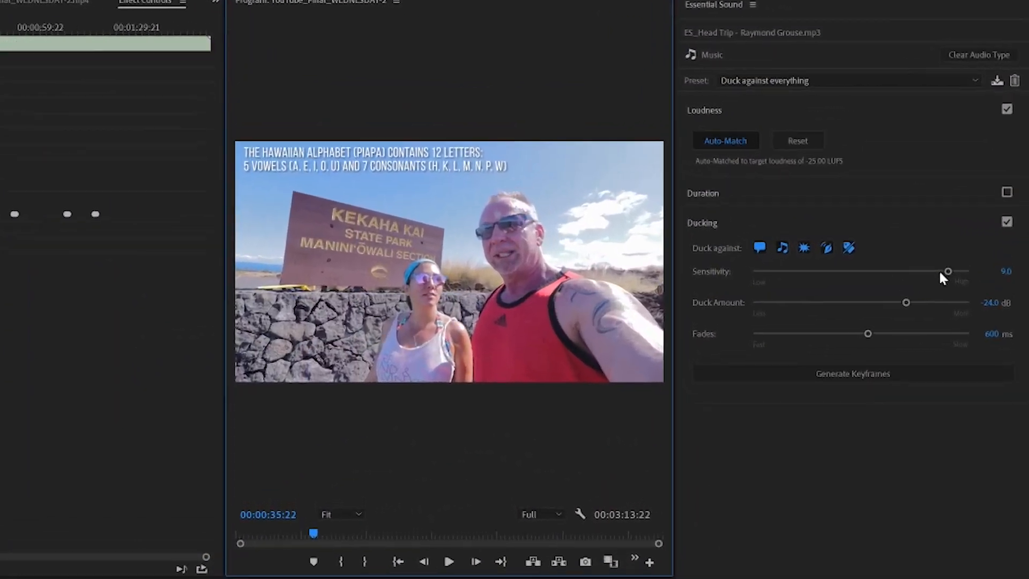
Set the Head Trip music clip's ducking sensitivity to 7.0
drag(944, 272, 912, 272)
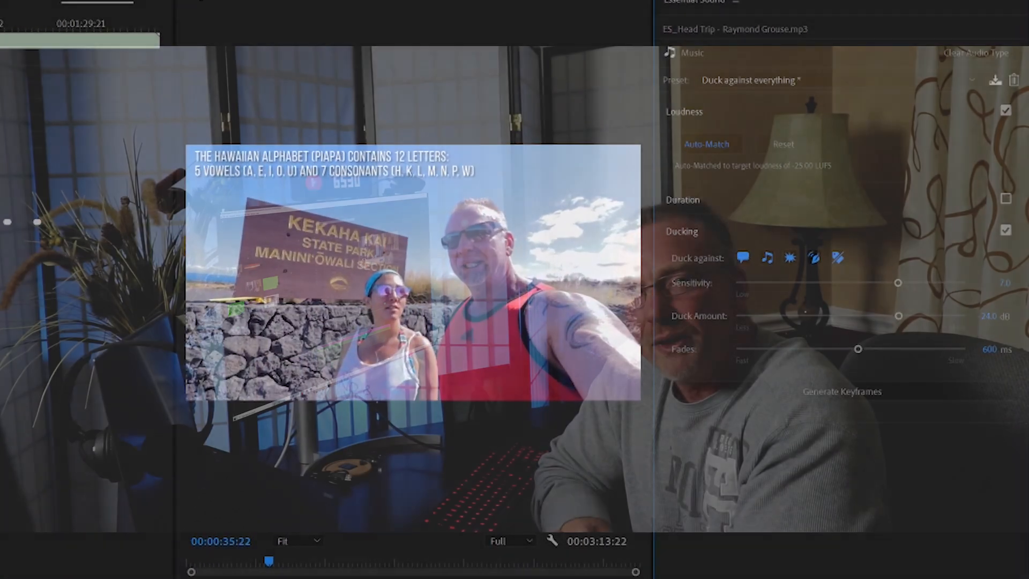